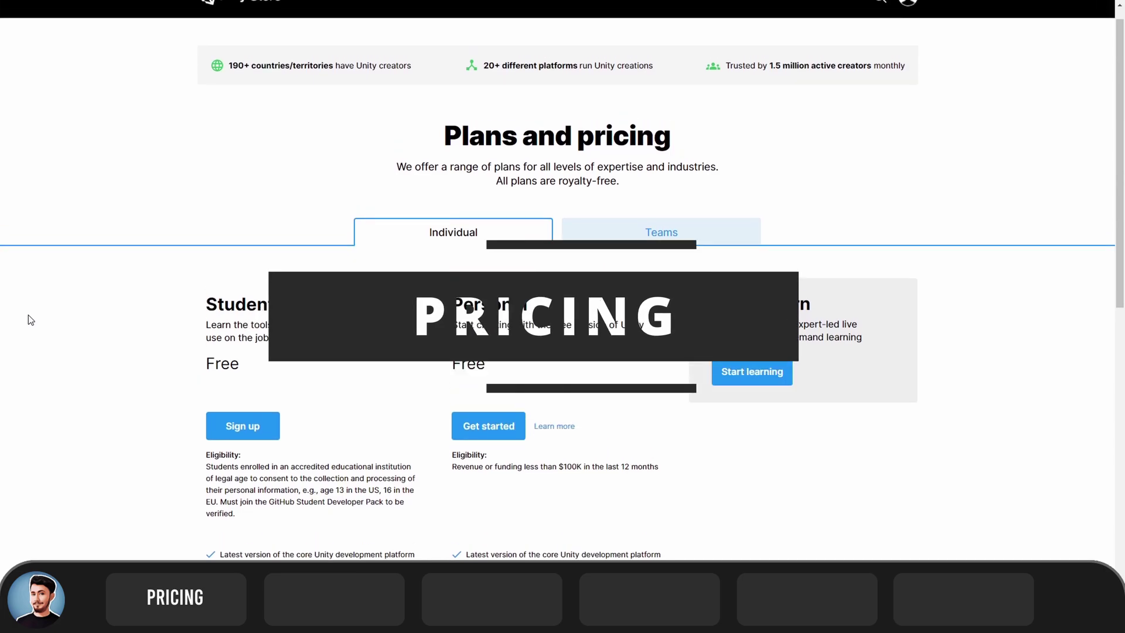
{"action": "scroll", "coordinate": [28, 320], "scroll_direction": "down", "scroll_amount": 2}
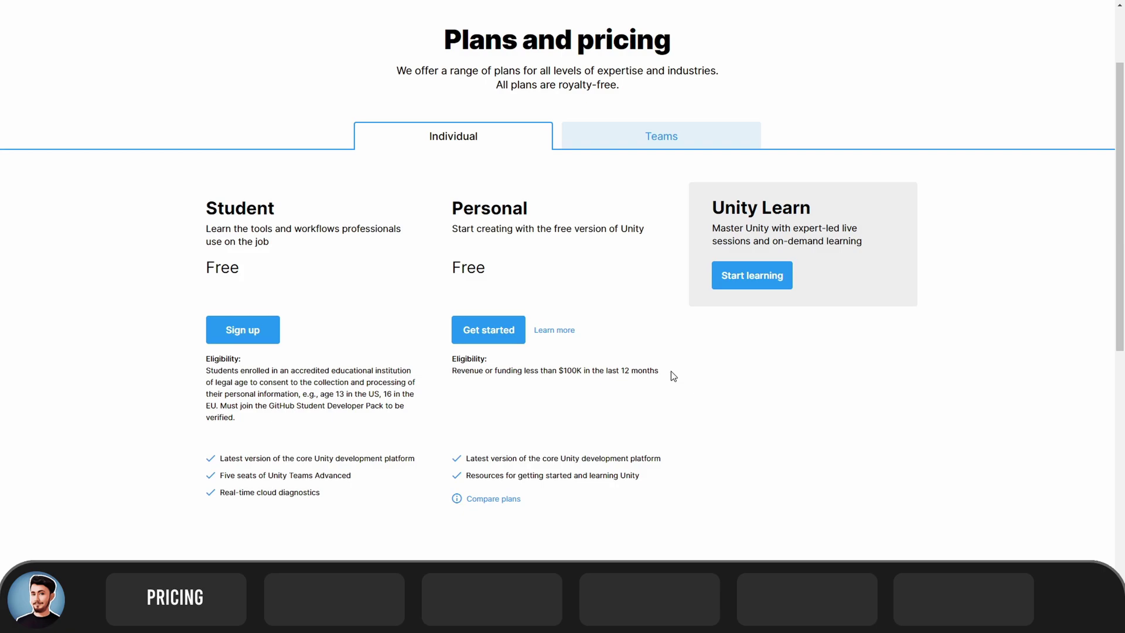
- Highlight the Personal plan's revenue line, then show Teams pricing billed monthly: Plus $40, Pro $150
{"action": "left_click_drag", "start_coordinate": [673, 376], "coordinate": [455, 382]}
{"action": "left_click", "coordinate": [732, 143]}
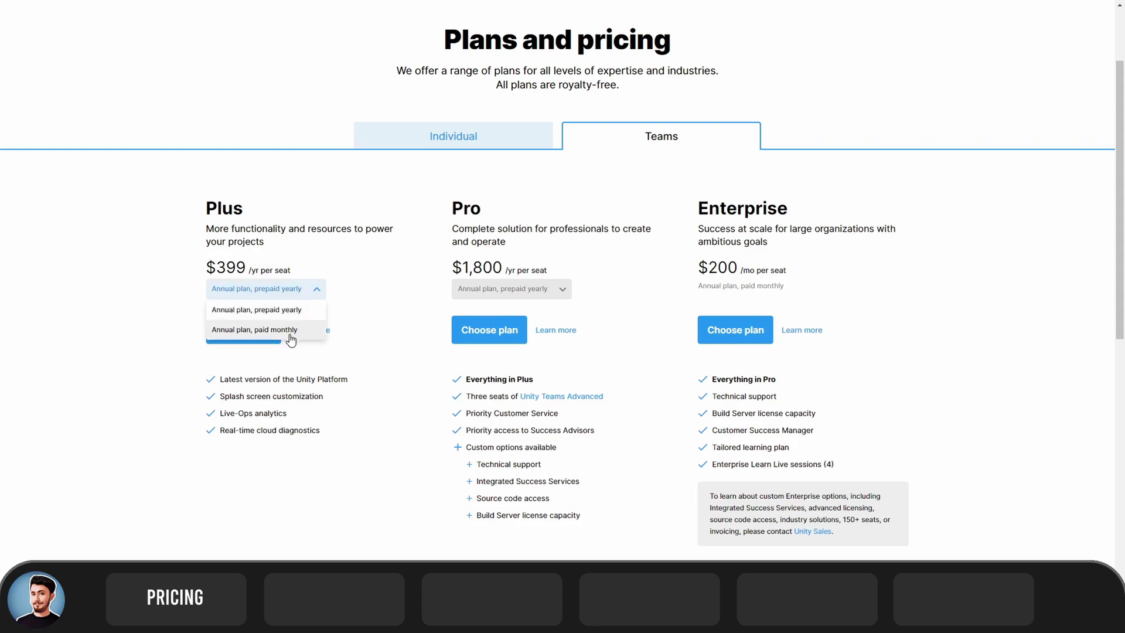
{"action": "left_click", "coordinate": [485, 291]}
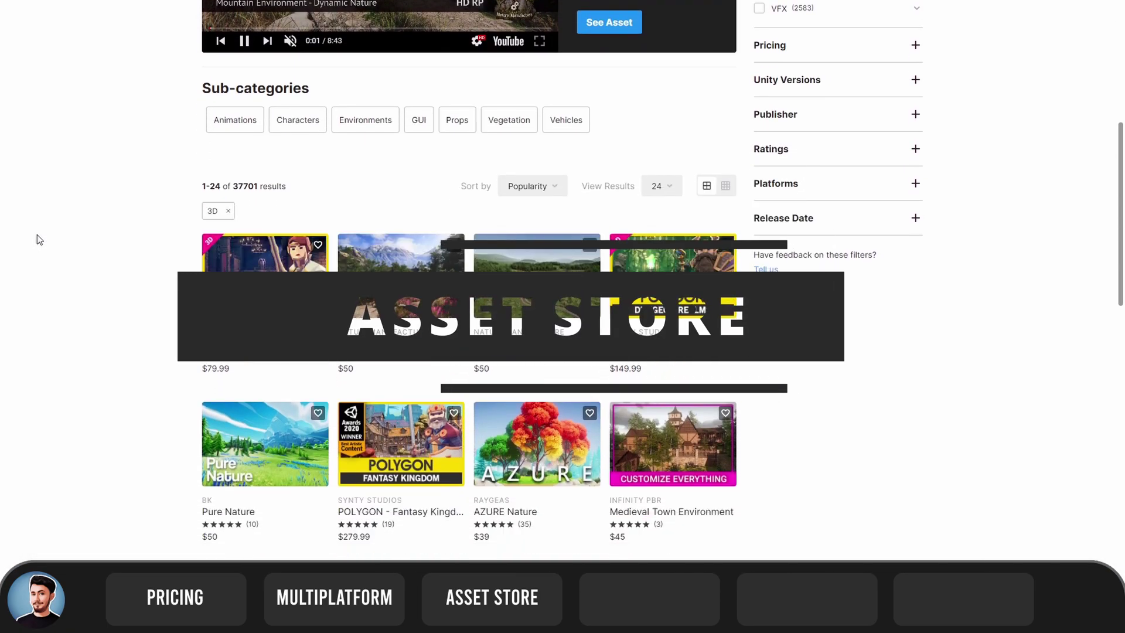
{"action": "scroll", "coordinate": [37, 235], "scroll_direction": "down", "scroll_amount": 2}
{"action": "scroll", "coordinate": [37, 235], "scroll_direction": "down", "scroll_amount": 1}
{"action": "scroll", "coordinate": [38, 235], "scroll_direction": "down", "scroll_amount": 1}
{"action": "scroll", "coordinate": [38, 235], "scroll_direction": "down", "scroll_amount": 1}
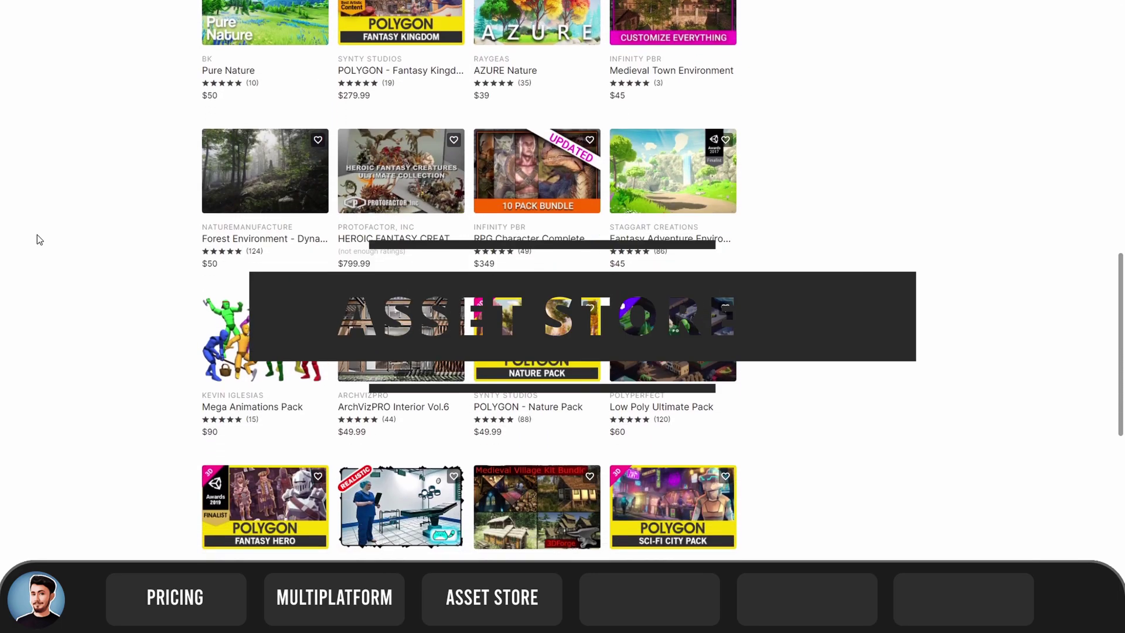
{"action": "scroll", "coordinate": [36, 235], "scroll_direction": "down", "scroll_amount": 2}
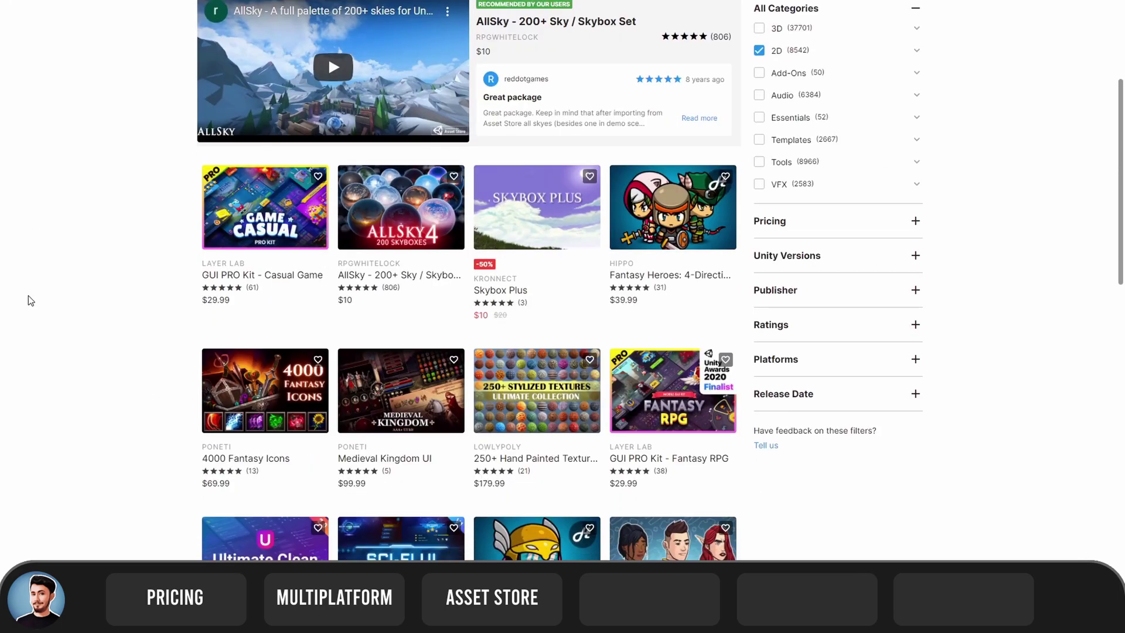
{"action": "scroll", "coordinate": [28, 297], "scroll_direction": "down", "scroll_amount": 1}
{"action": "scroll", "coordinate": [28, 297], "scroll_direction": "down", "scroll_amount": 2}
{"action": "scroll", "coordinate": [28, 297], "scroll_direction": "down", "scroll_amount": 2}
{"action": "scroll", "coordinate": [28, 297], "scroll_direction": "up", "scroll_amount": 3}
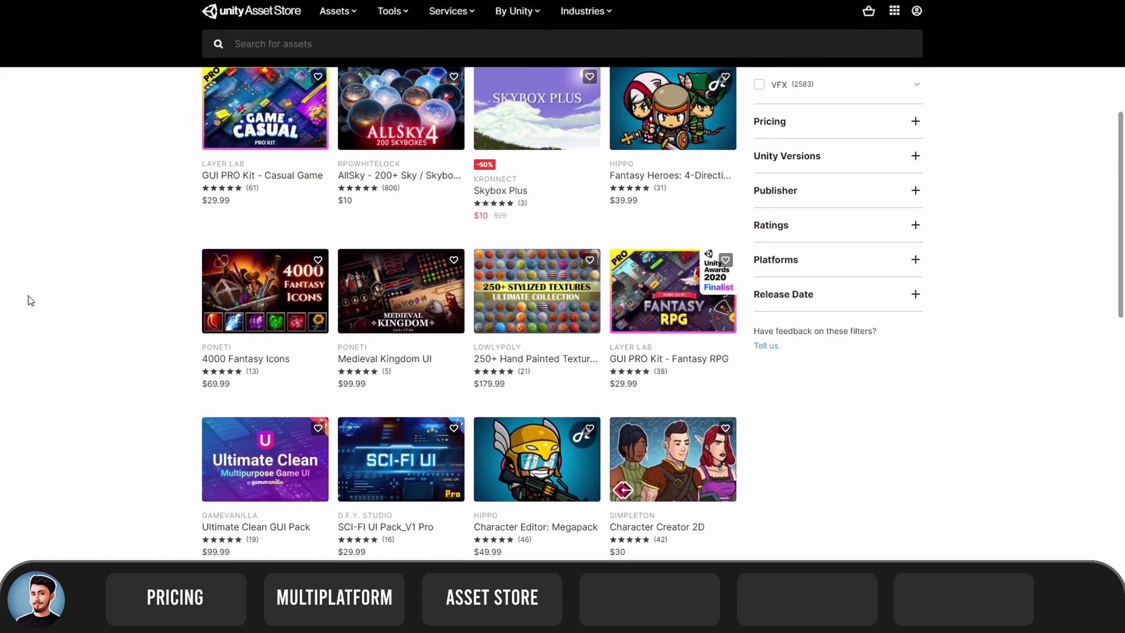
{"action": "scroll", "coordinate": [28, 295], "scroll_direction": "up", "scroll_amount": 2}
{"action": "scroll", "coordinate": [30, 295], "scroll_direction": "up", "scroll_amount": 2}
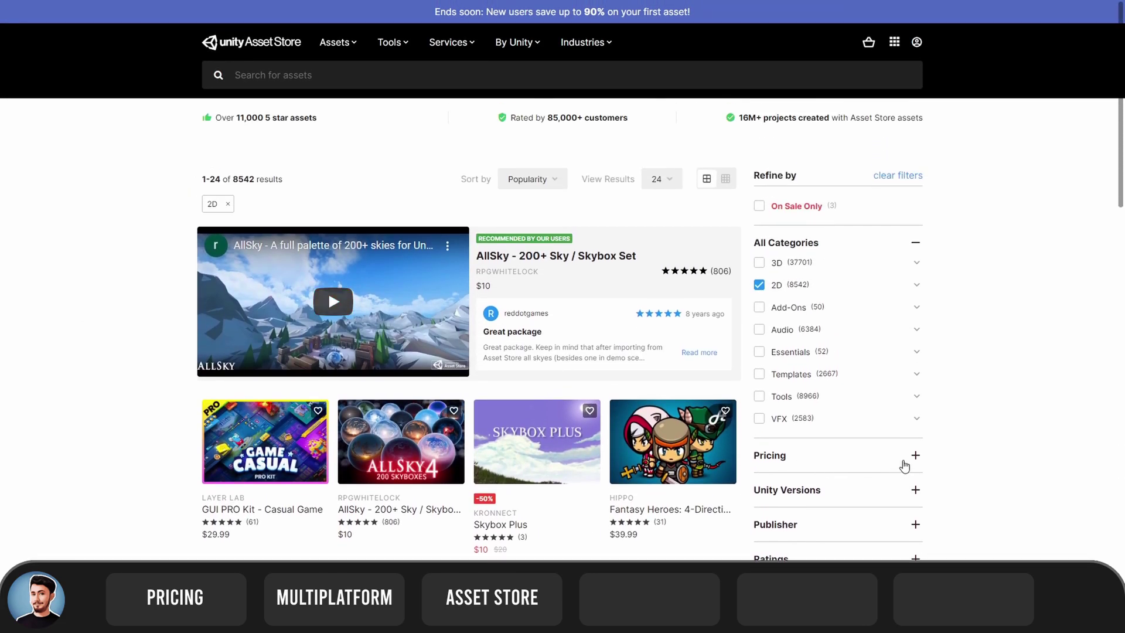
{"action": "scroll", "coordinate": [879, 449], "scroll_direction": "down", "scroll_amount": 1}
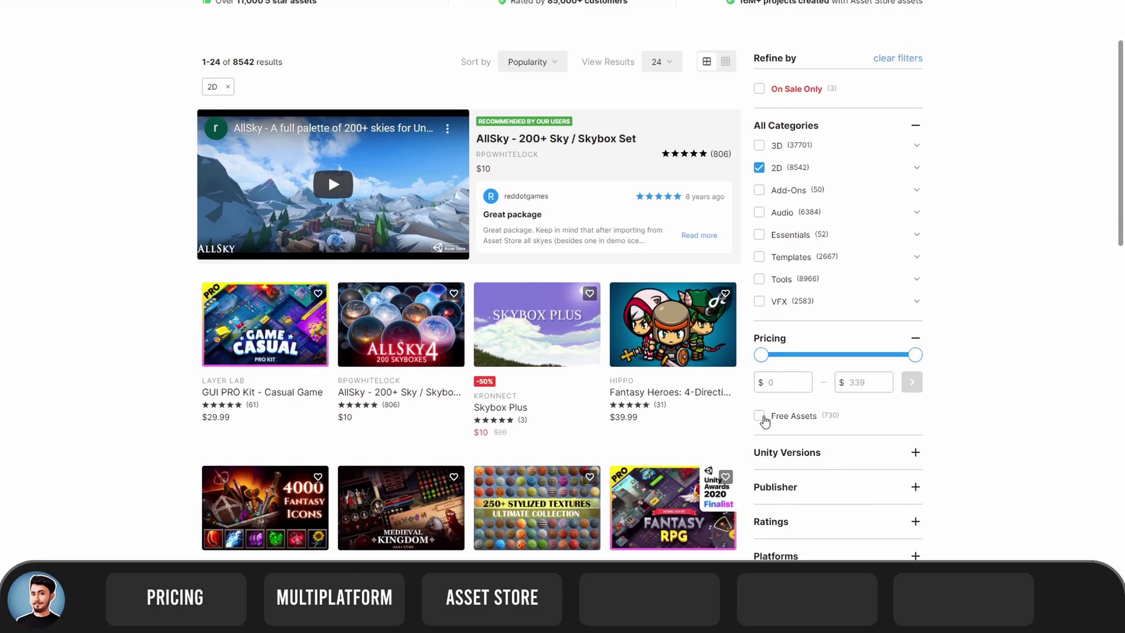
- Filter the 2D category by Free Assets pricing to get 730 free results
{"action": "left_click", "coordinate": [759, 416]}
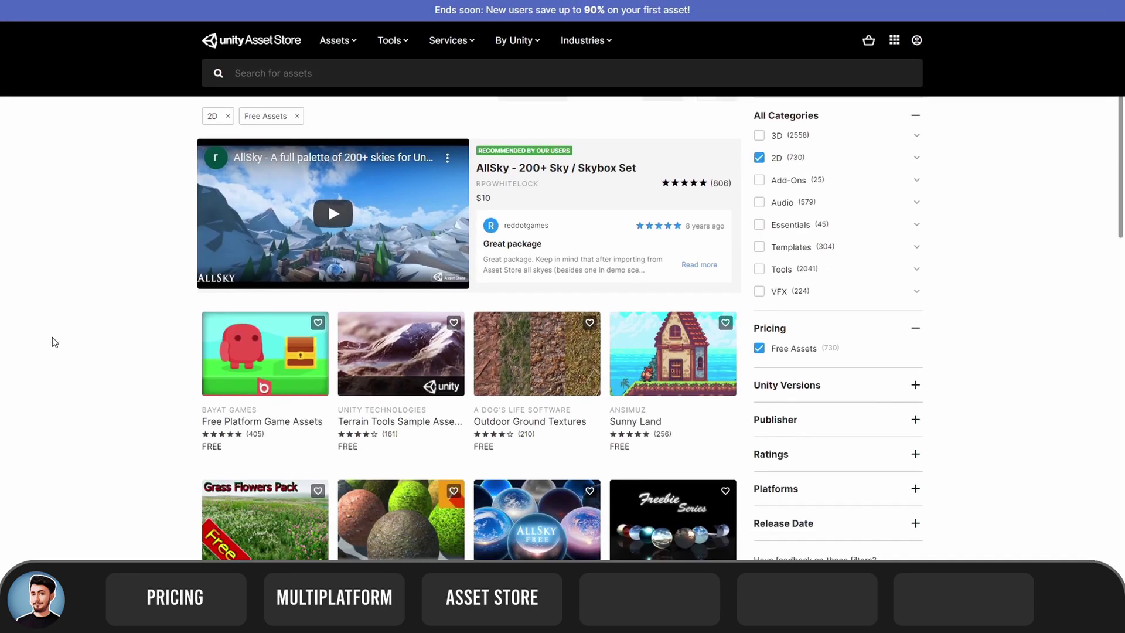
{"action": "scroll", "coordinate": [54, 342], "scroll_direction": "down", "scroll_amount": 1}
{"action": "scroll", "coordinate": [62, 342], "scroll_direction": "down", "scroll_amount": 1}
{"action": "scroll", "coordinate": [70, 343], "scroll_direction": "down", "scroll_amount": 1}
{"action": "scroll", "coordinate": [72, 342], "scroll_direction": "down", "scroll_amount": 2}
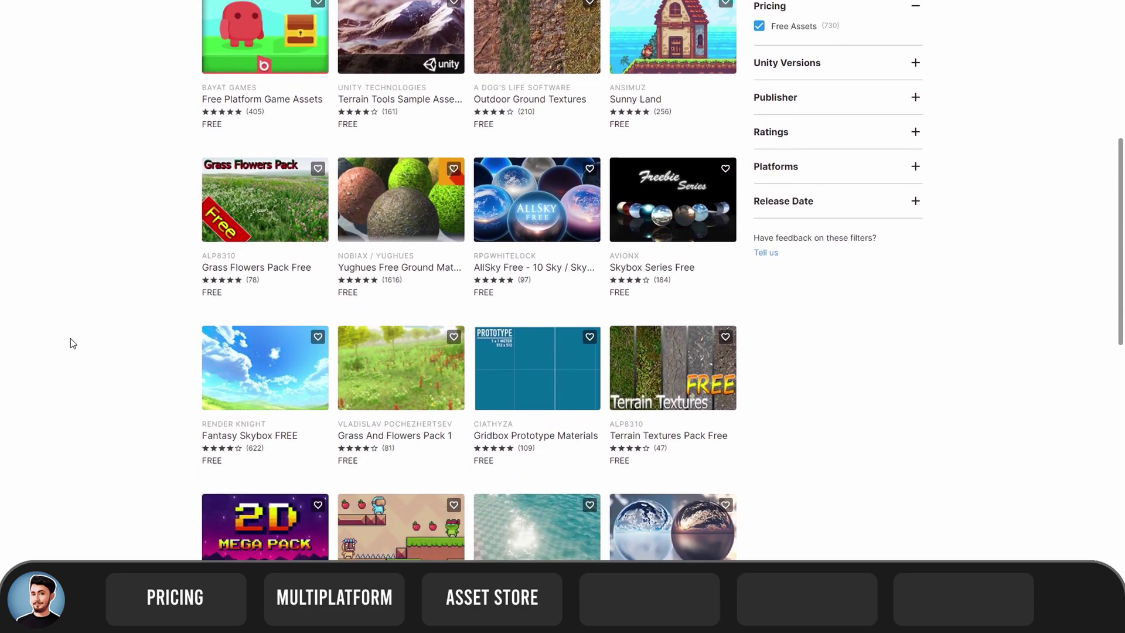
{"action": "scroll", "coordinate": [71, 343], "scroll_direction": "down", "scroll_amount": 2}
{"action": "scroll", "coordinate": [72, 343], "scroll_direction": "down", "scroll_amount": 1}
{"action": "scroll", "coordinate": [71, 343], "scroll_direction": "down", "scroll_amount": 1}
{"action": "scroll", "coordinate": [73, 343], "scroll_direction": "down", "scroll_amount": 1}
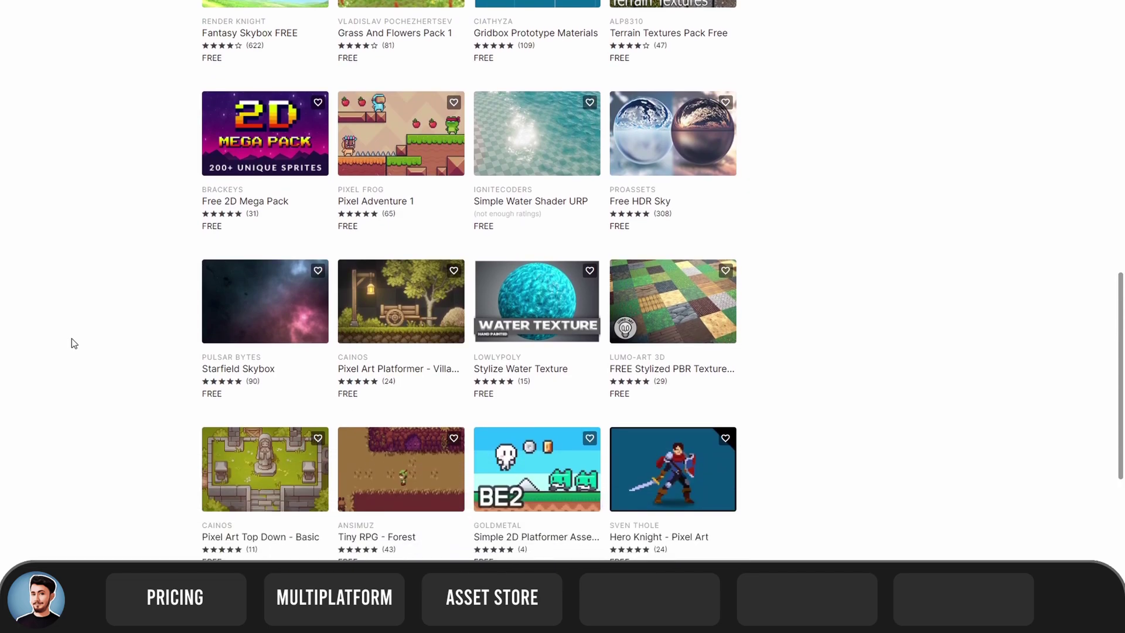
{"action": "scroll", "coordinate": [71, 342], "scroll_direction": "down", "scroll_amount": 2}
{"action": "scroll", "coordinate": [88, 313], "scroll_direction": "up", "scroll_amount": 1}
{"action": "scroll", "coordinate": [87, 313], "scroll_direction": "up", "scroll_amount": 2}
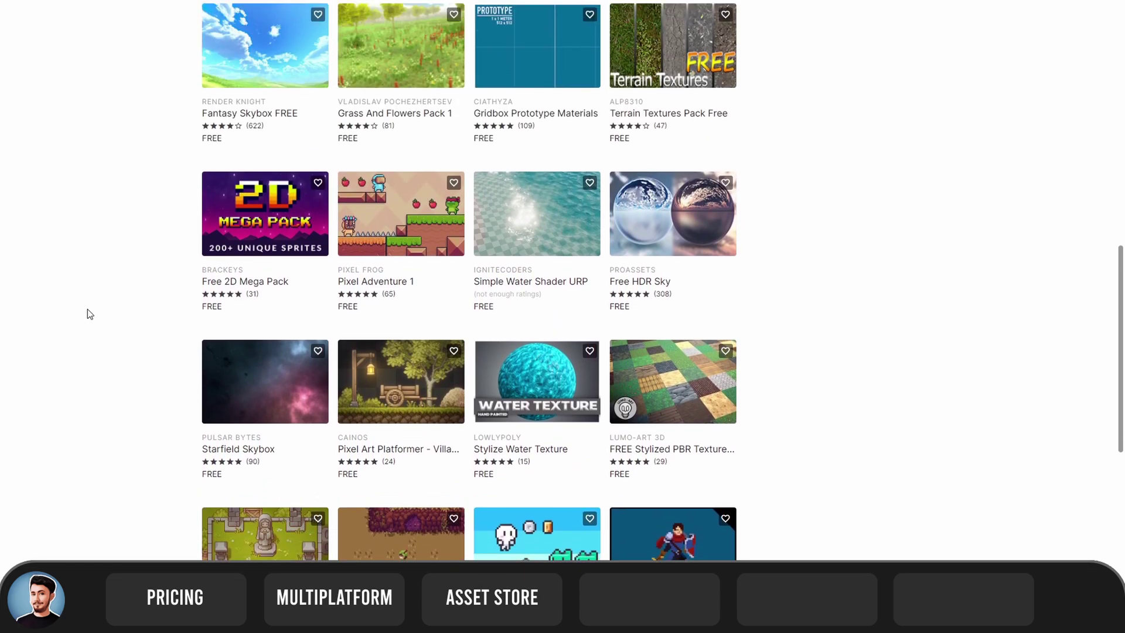
{"action": "scroll", "coordinate": [87, 313], "scroll_direction": "up", "scroll_amount": 1}
{"action": "scroll", "coordinate": [87, 314], "scroll_direction": "up", "scroll_amount": 2}
{"action": "scroll", "coordinate": [87, 313], "scroll_direction": "up", "scroll_amount": 1}
{"action": "scroll", "coordinate": [87, 313], "scroll_direction": "up", "scroll_amount": 3}
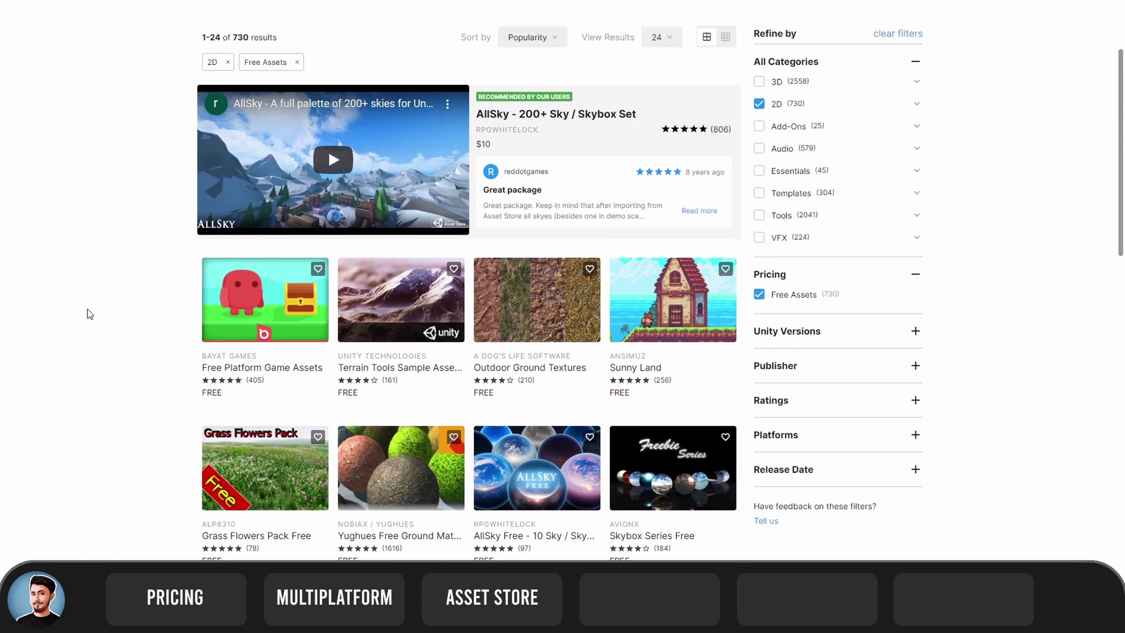
{"action": "scroll", "coordinate": [88, 313], "scroll_direction": "up", "scroll_amount": 1}
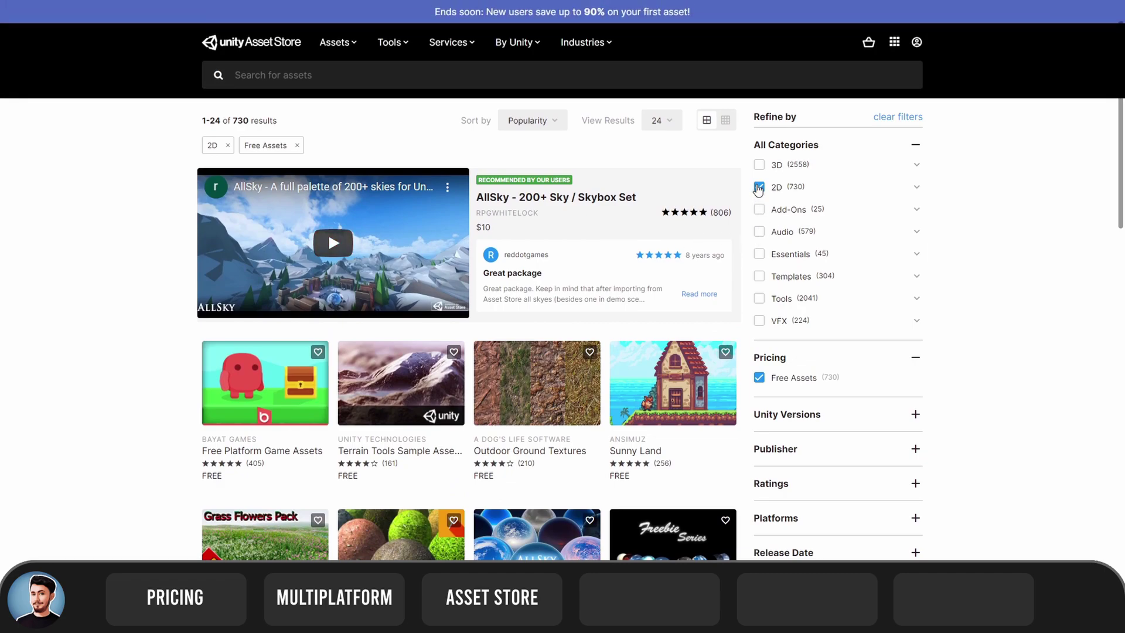
- Show the 2,558 free 3D assets and open the Low Poly FPS Pack - Free (Sample) page
{"action": "left_click", "coordinate": [758, 188]}
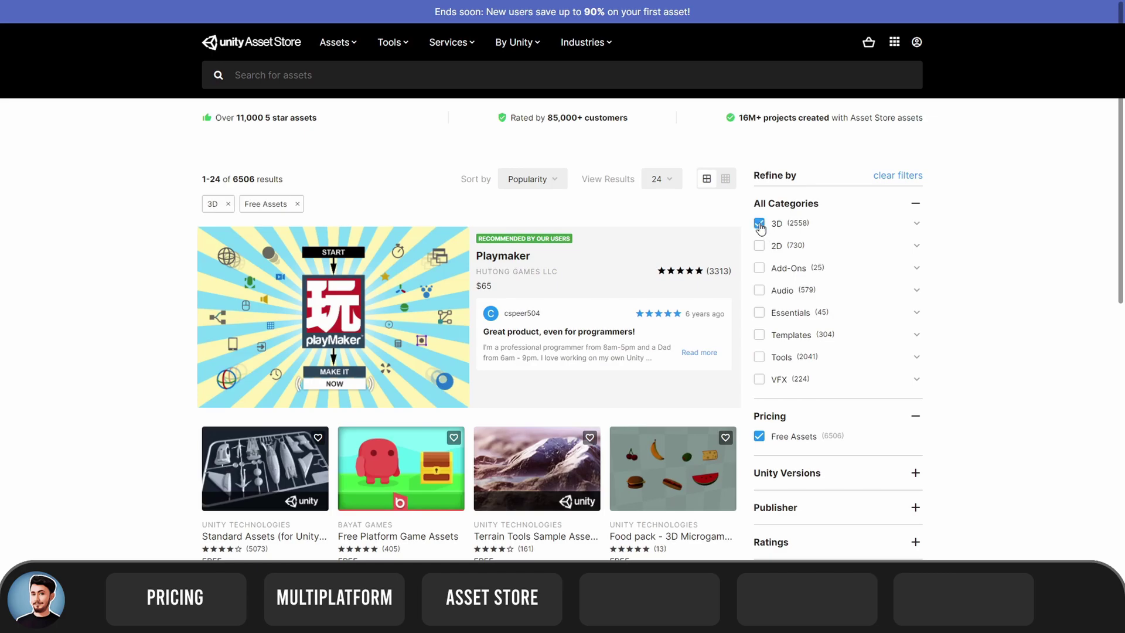
{"action": "scroll", "coordinate": [126, 300], "scroll_direction": "down", "scroll_amount": 2}
{"action": "scroll", "coordinate": [121, 305], "scroll_direction": "down", "scroll_amount": 3}
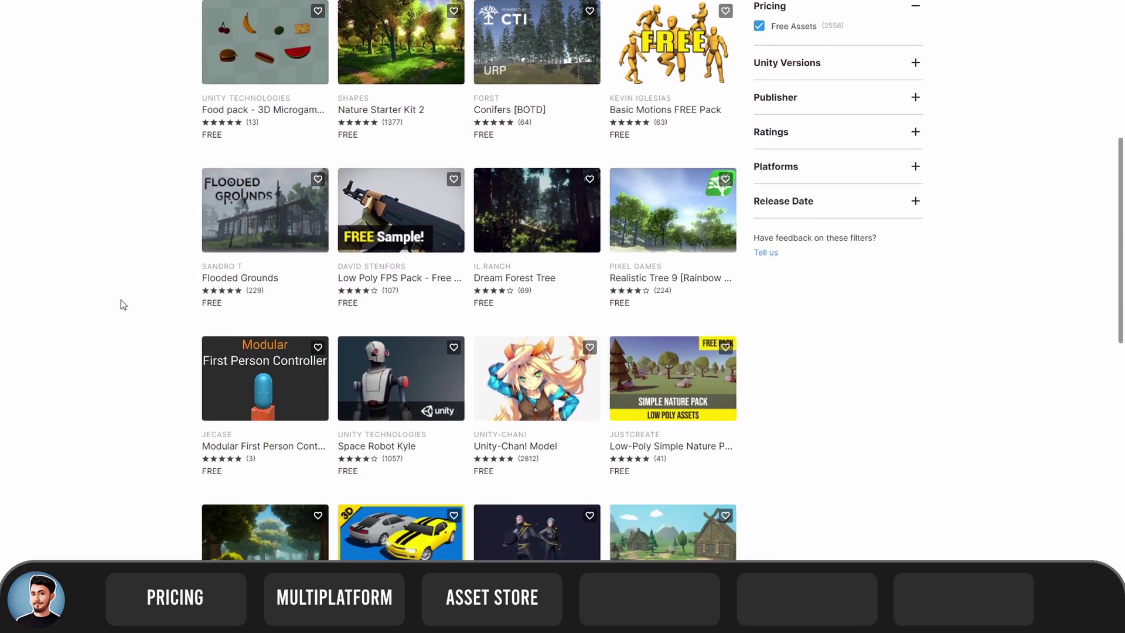
{"action": "scroll", "coordinate": [77, 298], "scroll_direction": "down", "scroll_amount": 2}
{"action": "scroll", "coordinate": [76, 298], "scroll_direction": "down", "scroll_amount": 2}
{"action": "scroll", "coordinate": [76, 299], "scroll_direction": "up", "scroll_amount": 5}
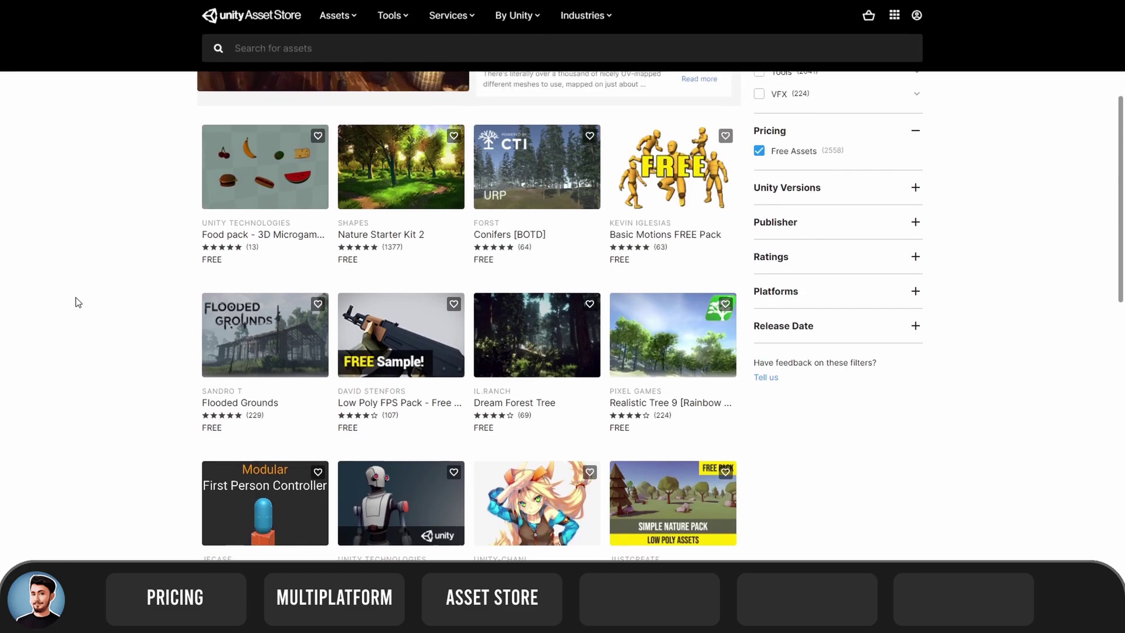
{"action": "scroll", "coordinate": [76, 302], "scroll_direction": "up", "scroll_amount": 3}
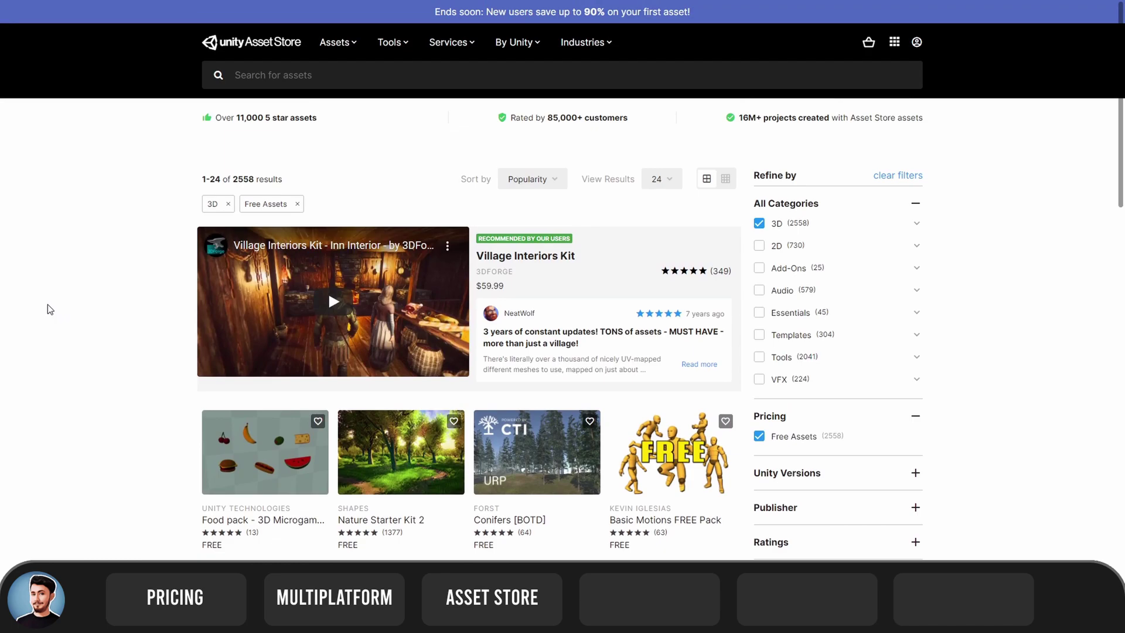
{"action": "scroll", "coordinate": [48, 304], "scroll_direction": "down", "scroll_amount": 2}
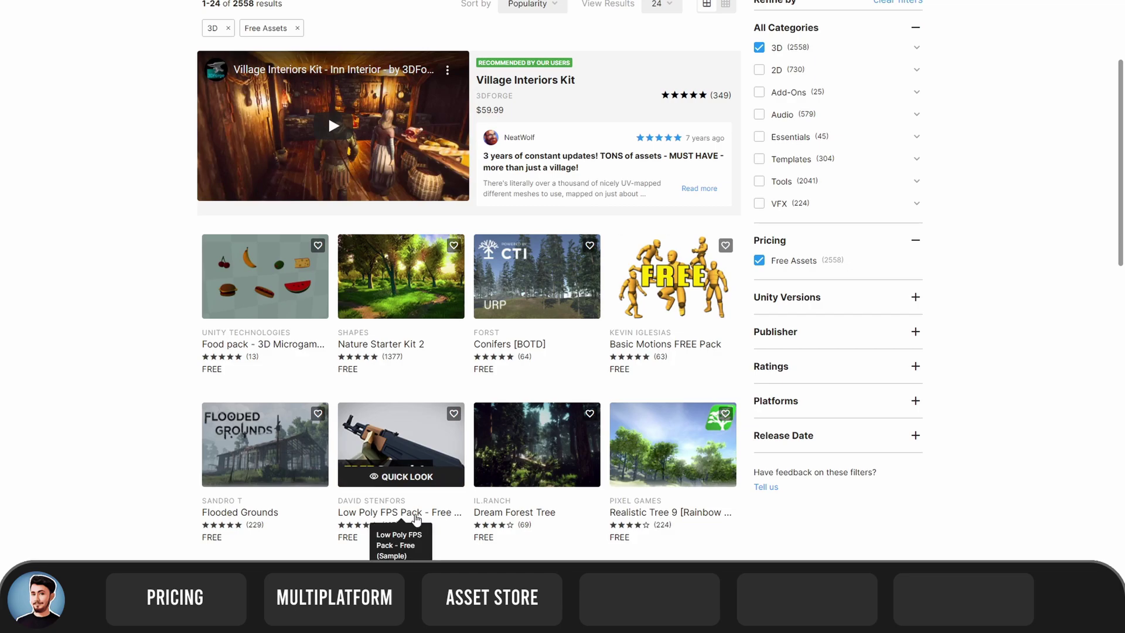
{"action": "left_click", "coordinate": [415, 519]}
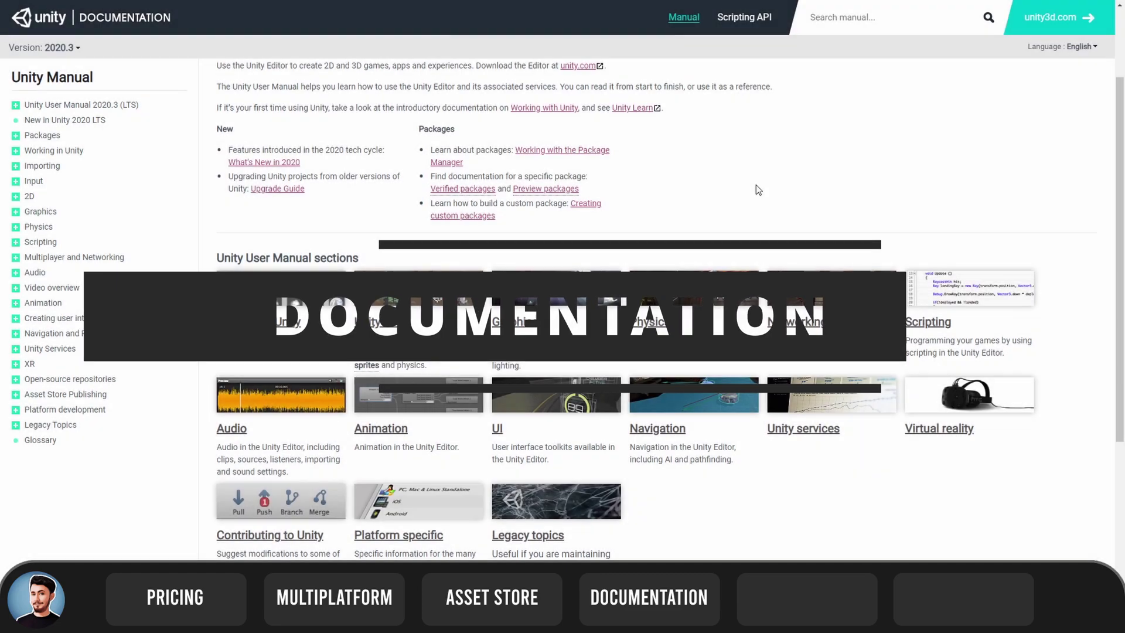
{"action": "scroll", "coordinate": [754, 187], "scroll_direction": "down", "scroll_amount": 1}
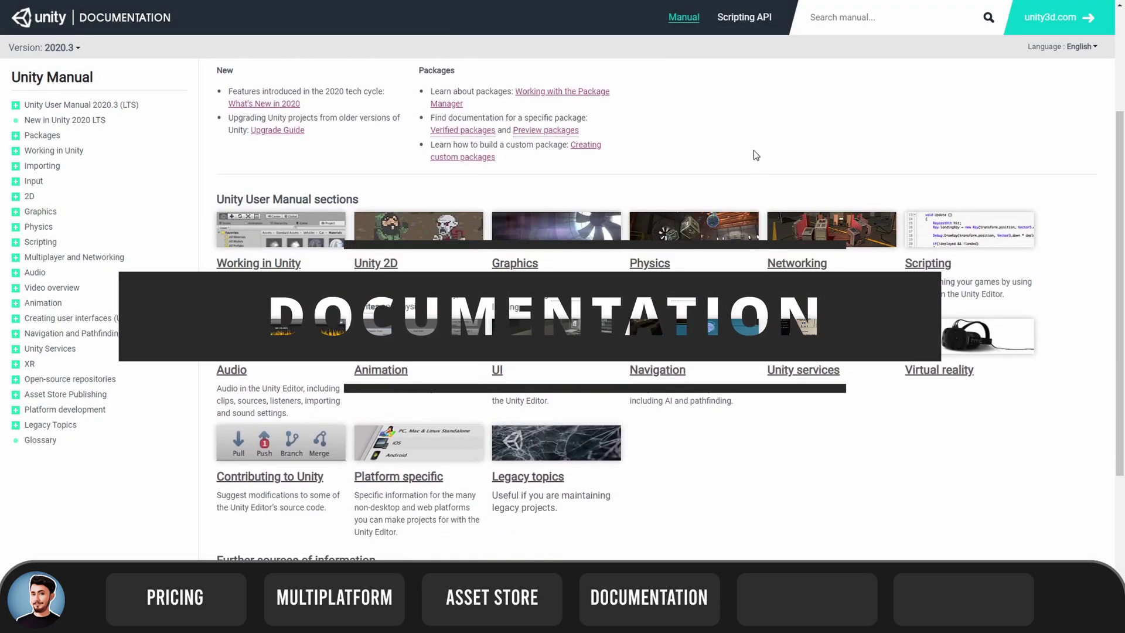
- Open the Unity 2D manual section, then step back past Gameplay in 2D and 2D to Unity XR Input
{"action": "left_click", "coordinate": [378, 264]}
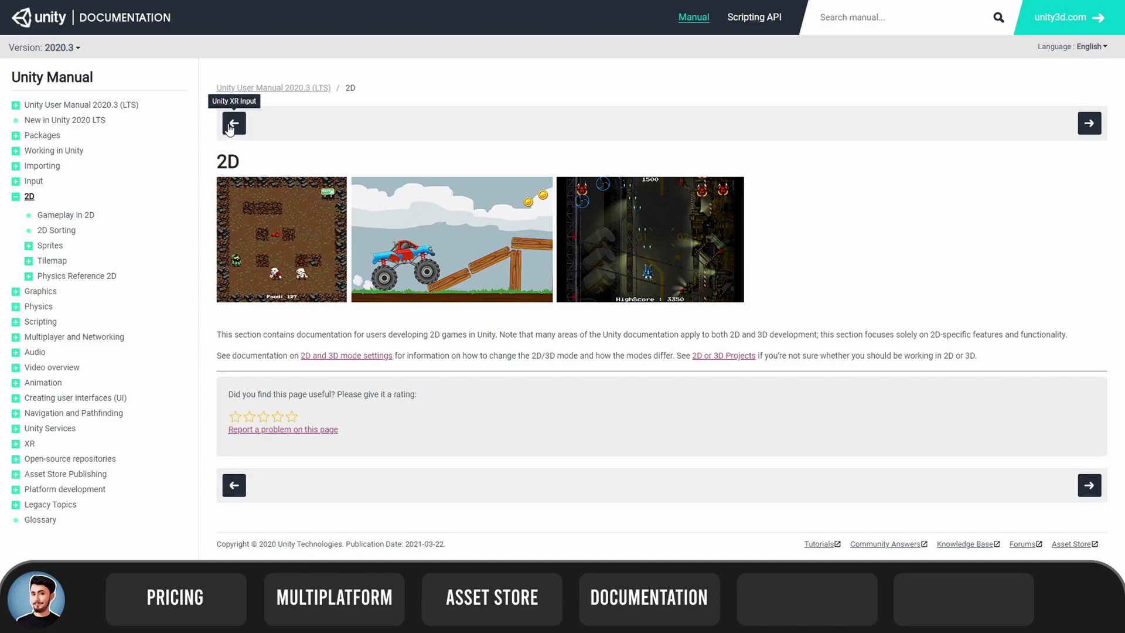
{"action": "scroll", "coordinate": [406, 249], "scroll_direction": "up", "scroll_amount": 3}
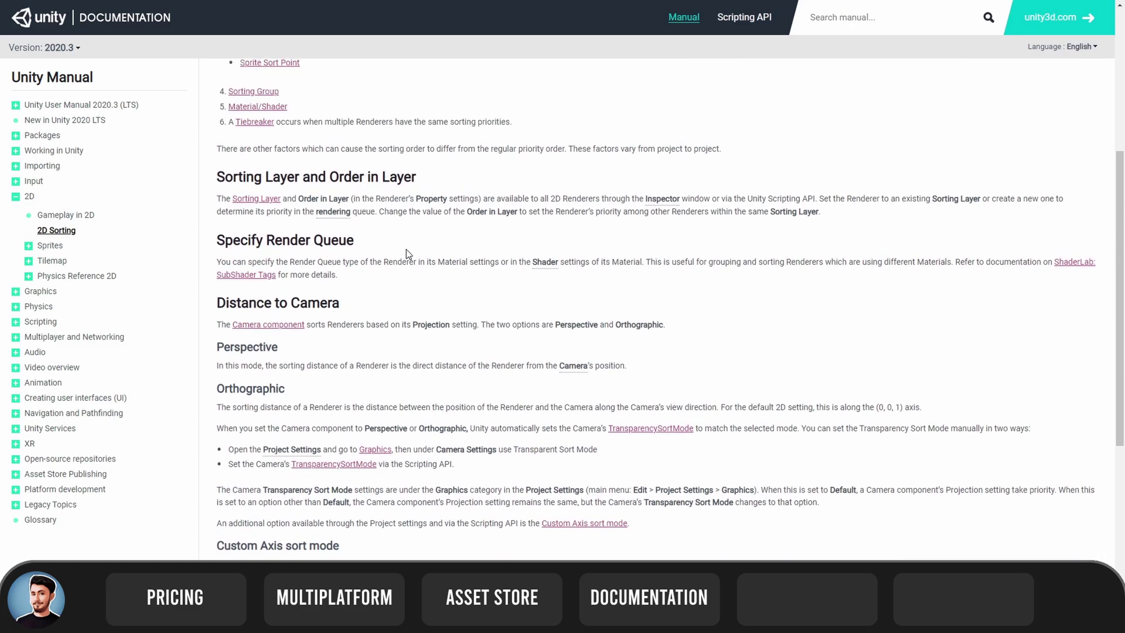
{"action": "scroll", "coordinate": [407, 249], "scroll_direction": "up", "scroll_amount": 3}
{"action": "scroll", "coordinate": [253, 137], "scroll_direction": "up", "scroll_amount": 3}
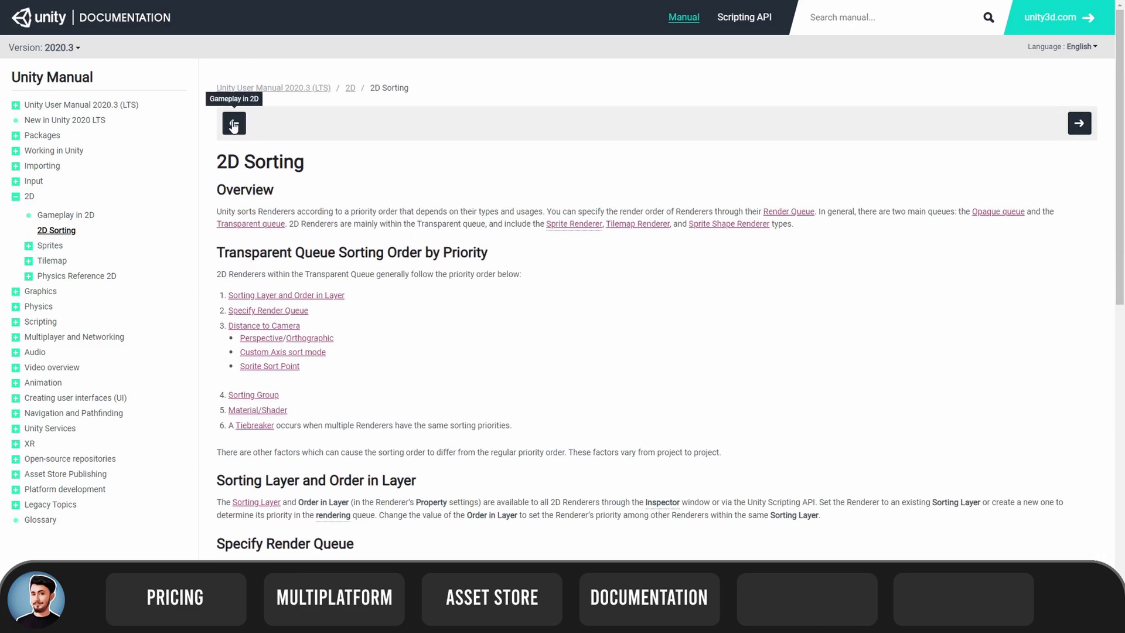
{"action": "left_click", "coordinate": [234, 123]}
{"action": "left_click", "coordinate": [234, 123]}
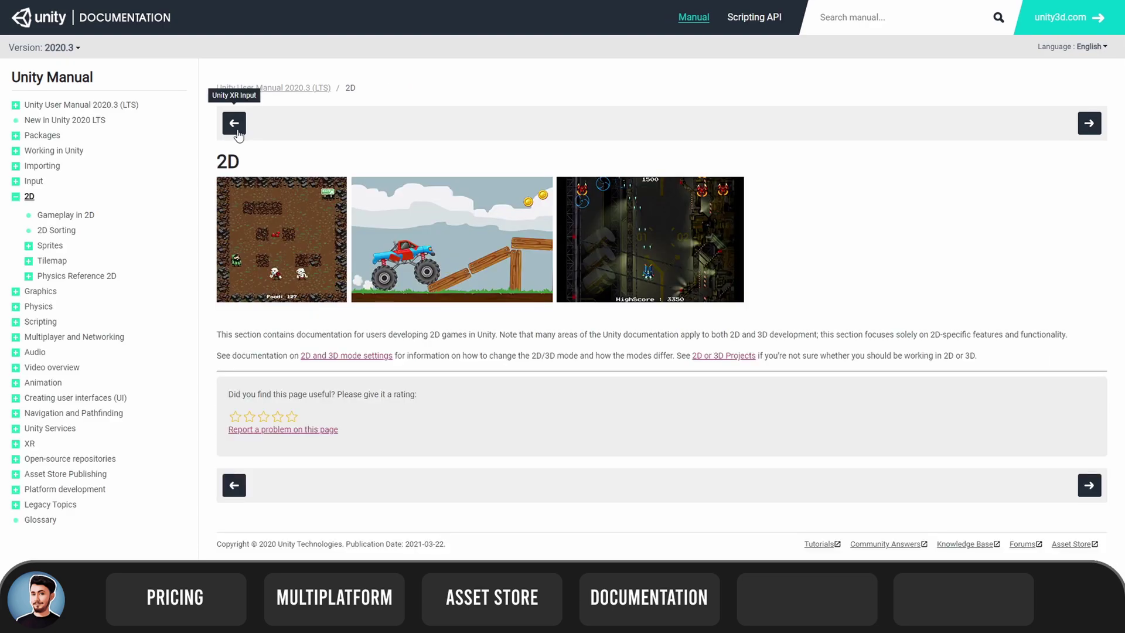
{"action": "left_click", "coordinate": [234, 123]}
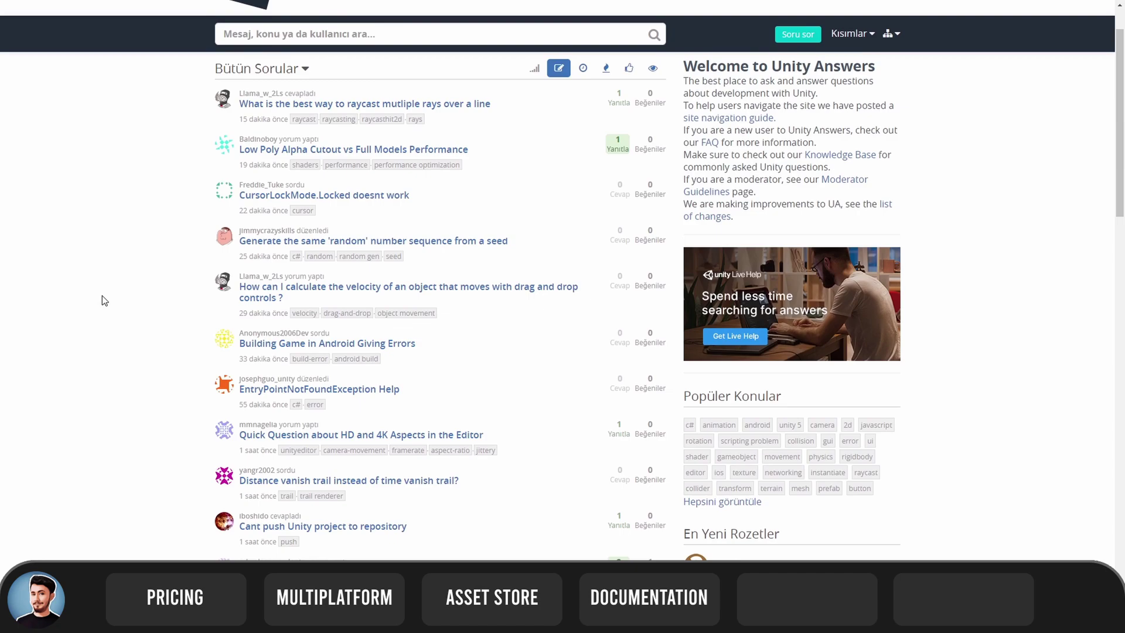
{"action": "scroll", "coordinate": [102, 296], "scroll_direction": "down", "scroll_amount": 2}
{"action": "scroll", "coordinate": [104, 296], "scroll_direction": "down", "scroll_amount": 2}
{"action": "scroll", "coordinate": [103, 297], "scroll_direction": "down", "scroll_amount": 1}
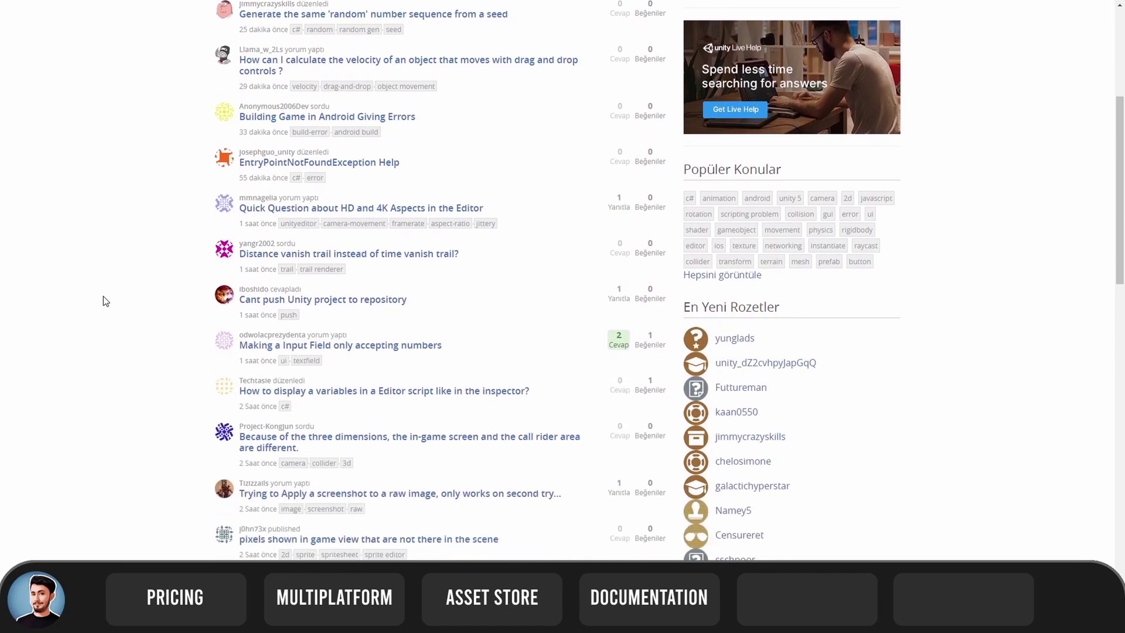
{"action": "scroll", "coordinate": [102, 296], "scroll_direction": "down", "scroll_amount": 1}
{"action": "scroll", "coordinate": [103, 295], "scroll_direction": "down", "scroll_amount": 1}
{"action": "scroll", "coordinate": [103, 300], "scroll_direction": "down", "scroll_amount": 2}
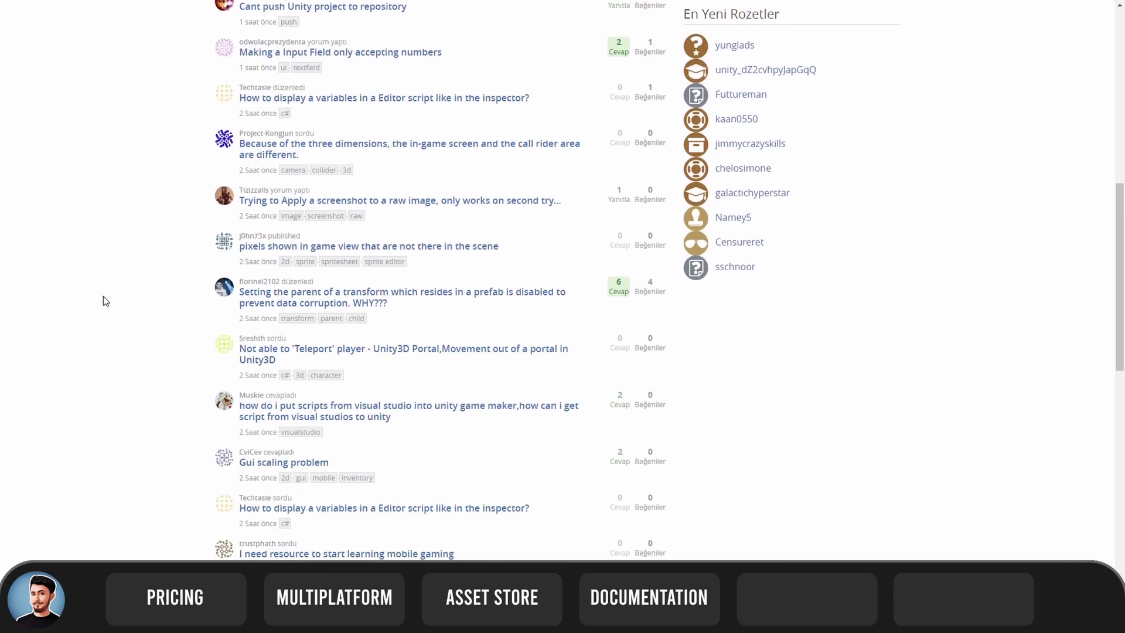
{"action": "scroll", "coordinate": [102, 301], "scroll_direction": "down", "scroll_amount": 1}
{"action": "scroll", "coordinate": [103, 296], "scroll_direction": "down", "scroll_amount": 1}
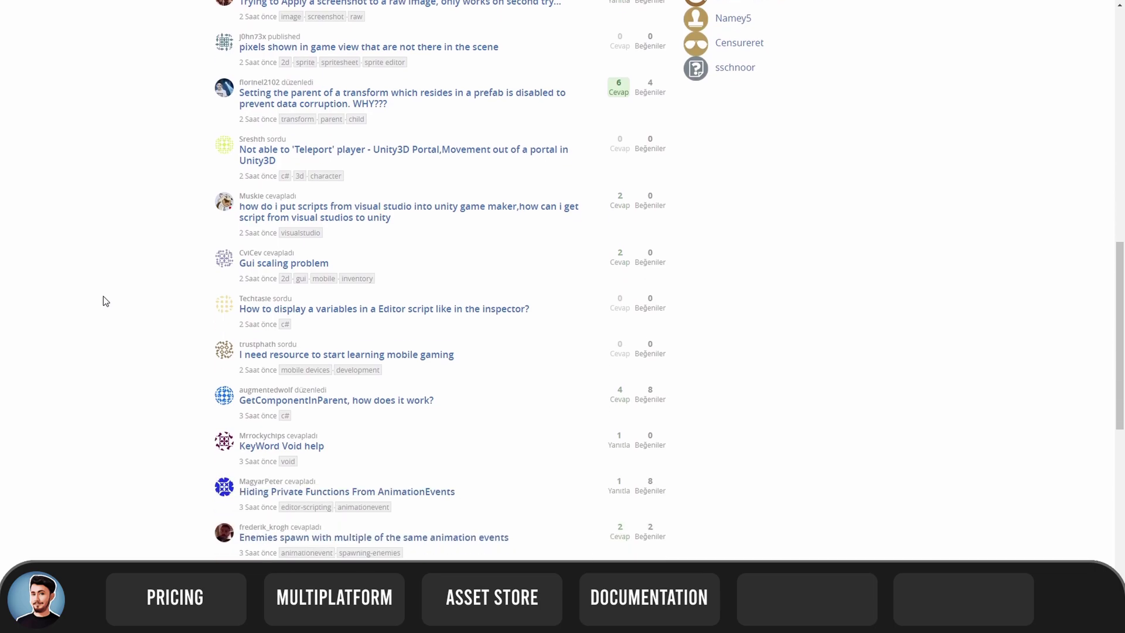
{"action": "scroll", "coordinate": [103, 295], "scroll_direction": "down", "scroll_amount": 1}
{"action": "scroll", "coordinate": [103, 296], "scroll_direction": "down", "scroll_amount": 1}
{"action": "scroll", "coordinate": [103, 296], "scroll_direction": "down", "scroll_amount": 1}
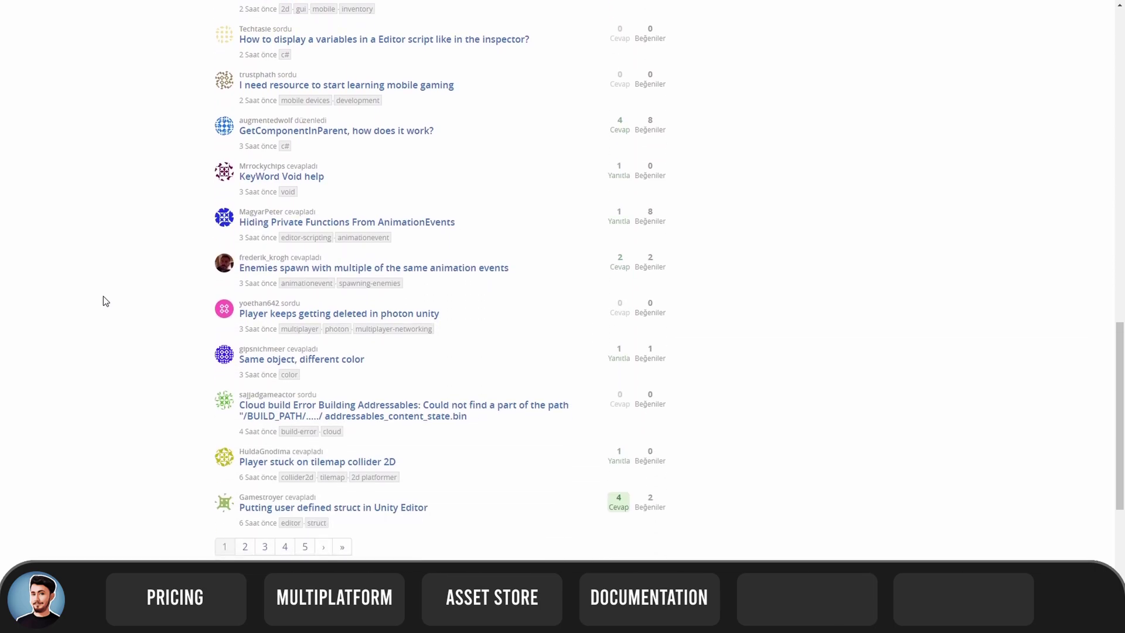
{"action": "scroll", "coordinate": [103, 296], "scroll_direction": "down", "scroll_amount": 1}
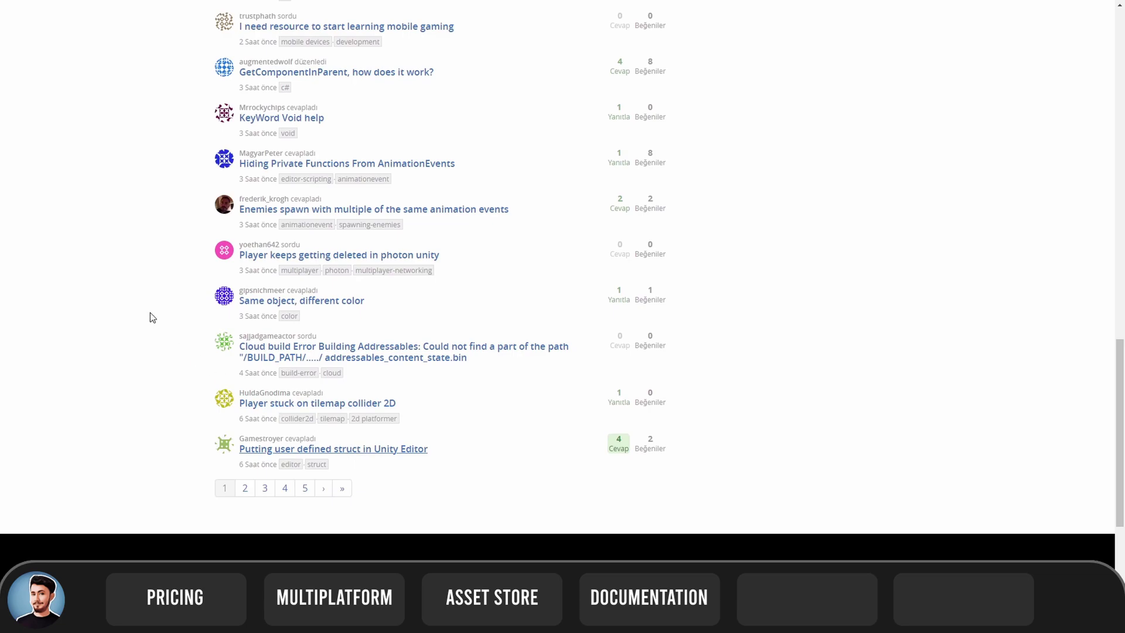
{"action": "scroll", "coordinate": [150, 314], "scroll_direction": "down", "scroll_amount": 1}
{"action": "scroll", "coordinate": [149, 314], "scroll_direction": "down", "scroll_amount": 1}
{"action": "scroll", "coordinate": [150, 313], "scroll_direction": "down", "scroll_amount": 1}
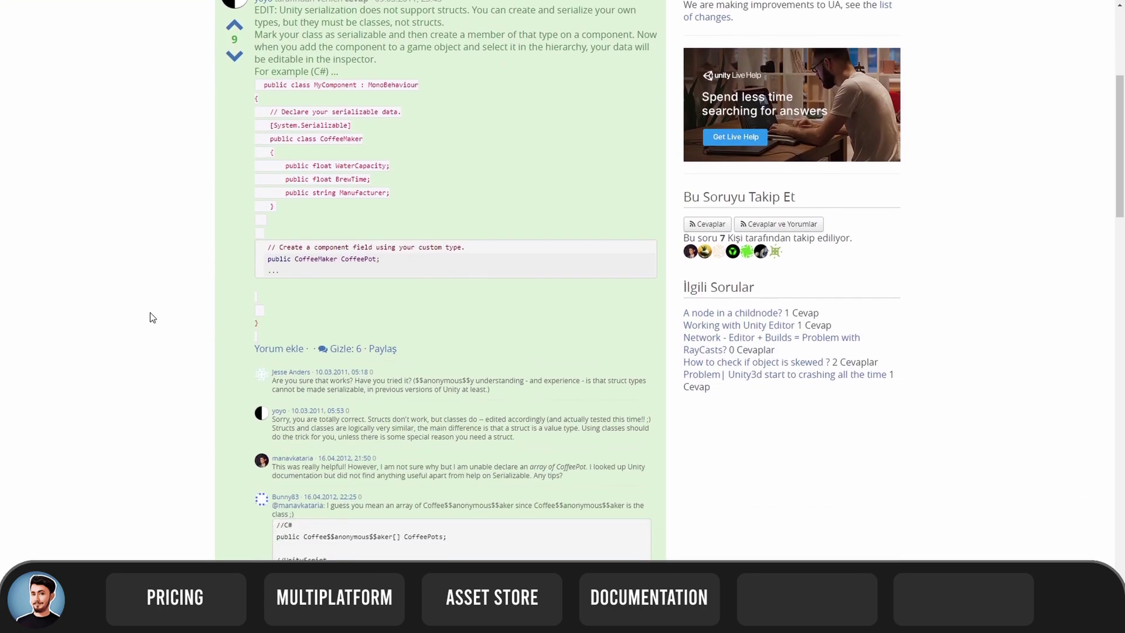
{"action": "scroll", "coordinate": [150, 317], "scroll_direction": "down", "scroll_amount": 2}
{"action": "scroll", "coordinate": [150, 318], "scroll_direction": "down", "scroll_amount": 1}
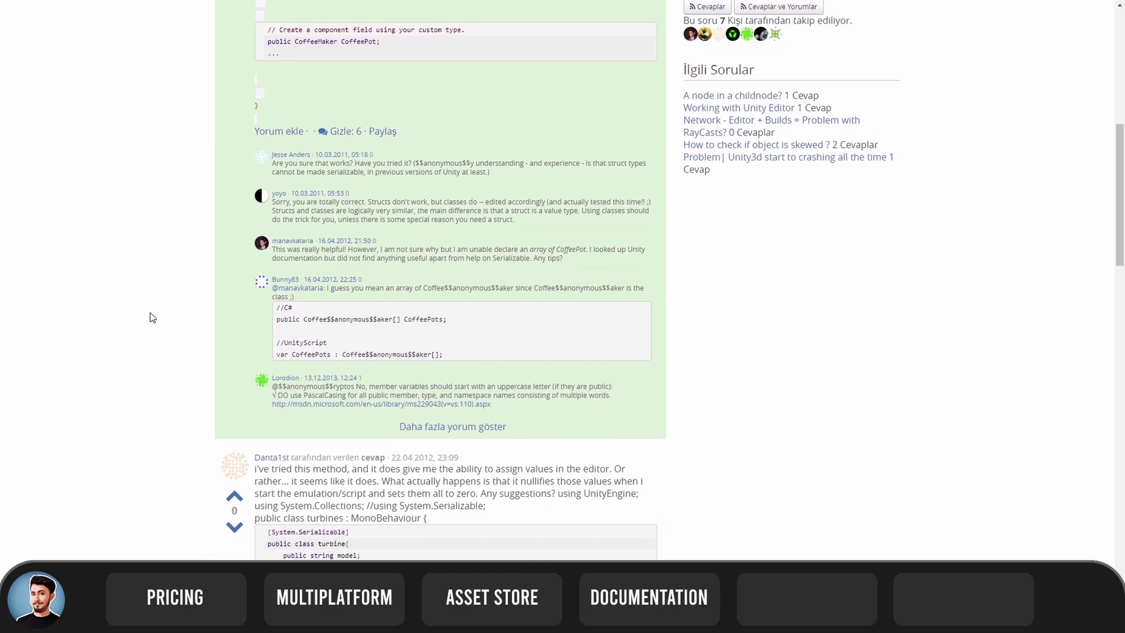
{"action": "scroll", "coordinate": [151, 312], "scroll_direction": "down", "scroll_amount": 3}
{"action": "scroll", "coordinate": [150, 312], "scroll_direction": "up", "scroll_amount": 2}
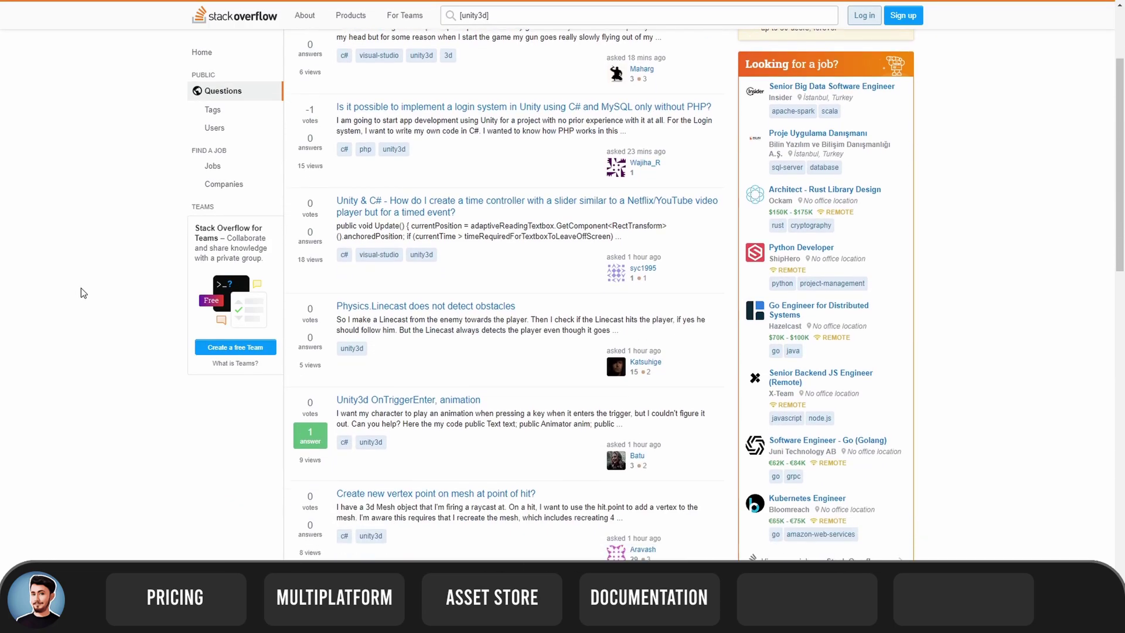
{"action": "scroll", "coordinate": [81, 288], "scroll_direction": "down", "scroll_amount": 1}
{"action": "scroll", "coordinate": [81, 288], "scroll_direction": "down", "scroll_amount": 1}
{"action": "scroll", "coordinate": [81, 287], "scroll_direction": "down", "scroll_amount": 1}
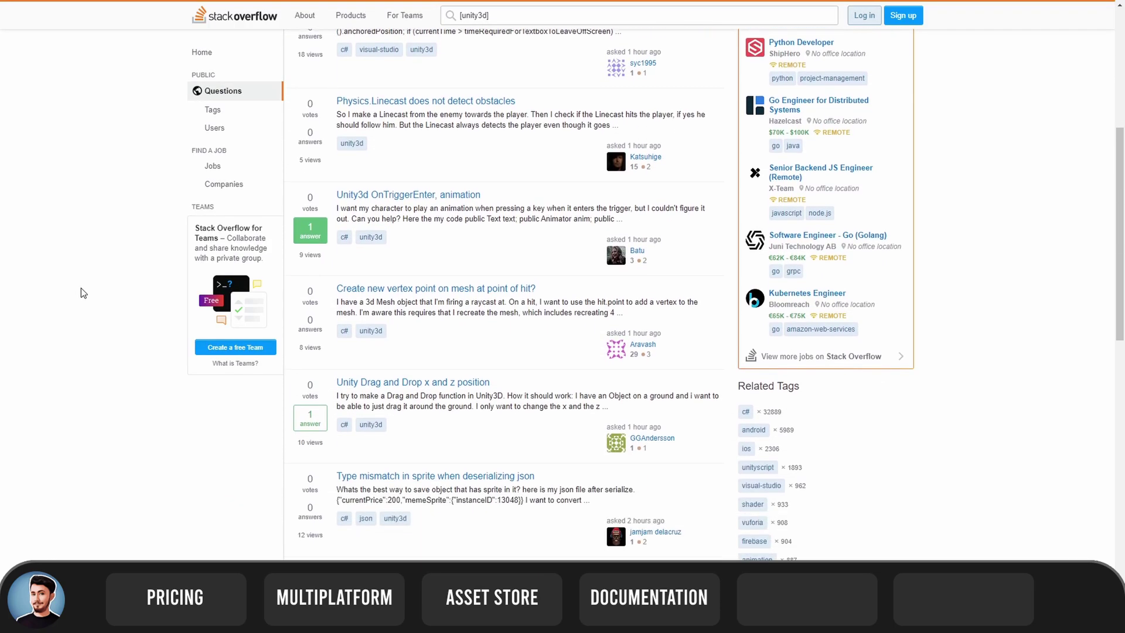
{"action": "scroll", "coordinate": [81, 287], "scroll_direction": "down", "scroll_amount": 1}
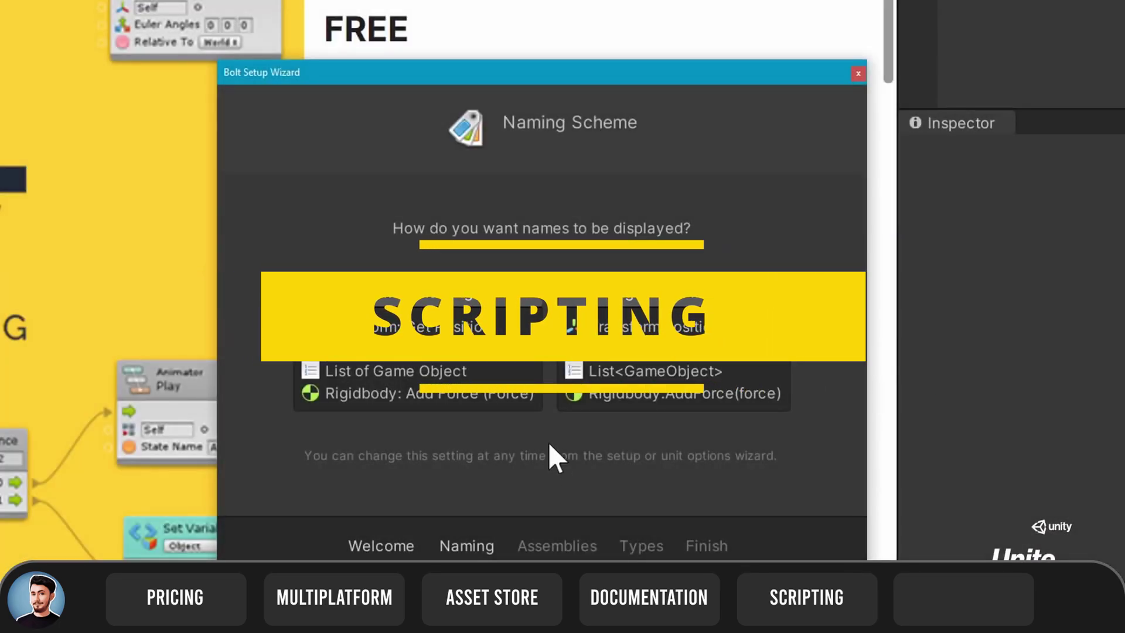
- Advance the Bolt wizard past Naming, Assemblies and Types, and generate the units
{"action": "left_click", "coordinate": [489, 319]}
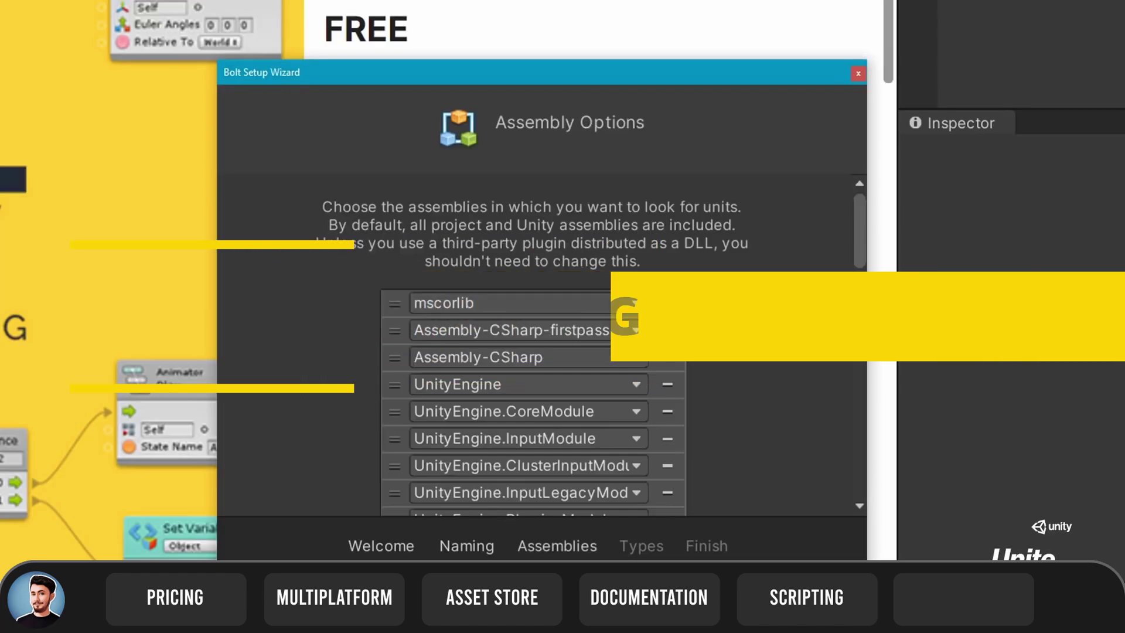
{"action": "scroll", "coordinate": [756, 308], "scroll_direction": "down", "scroll_amount": 2}
{"action": "scroll", "coordinate": [755, 305], "scroll_direction": "down", "scroll_amount": 5}
{"action": "scroll", "coordinate": [755, 305], "scroll_direction": "down", "scroll_amount": 5}
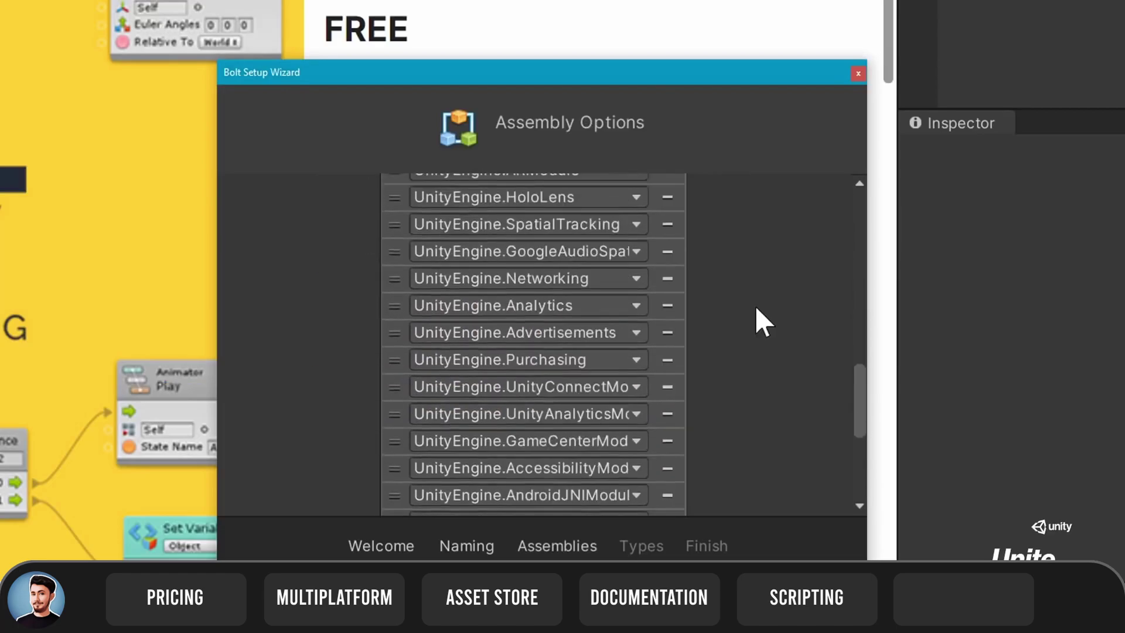
{"action": "scroll", "coordinate": [757, 325], "scroll_direction": "down", "scroll_amount": 5}
{"action": "left_click", "coordinate": [533, 475]}
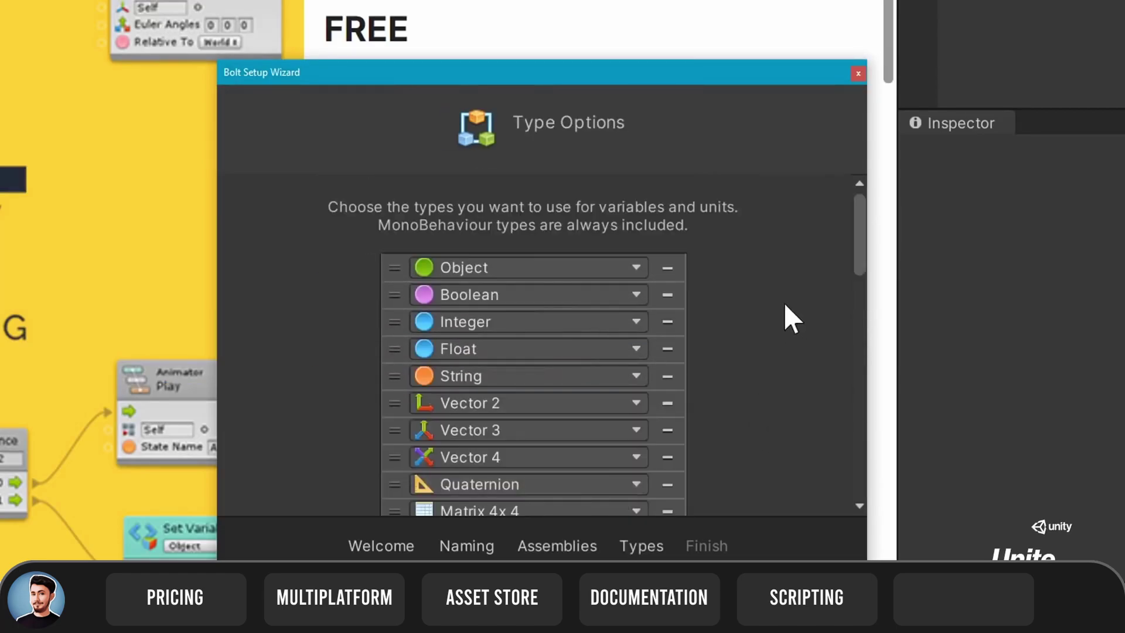
{"action": "scroll", "coordinate": [785, 306], "scroll_direction": "down", "scroll_amount": 5}
{"action": "scroll", "coordinate": [785, 306], "scroll_direction": "down", "scroll_amount": 5}
{"action": "scroll", "coordinate": [785, 306], "scroll_direction": "down", "scroll_amount": 5}
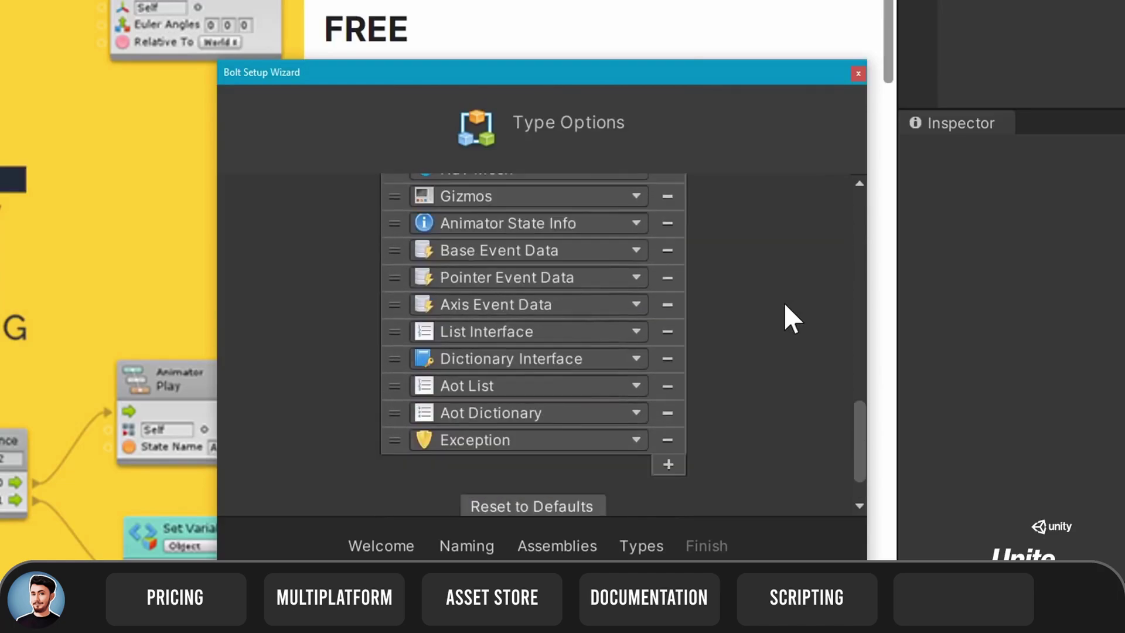
{"action": "scroll", "coordinate": [784, 301], "scroll_direction": "down", "scroll_amount": 3}
{"action": "left_click", "coordinate": [580, 475]}
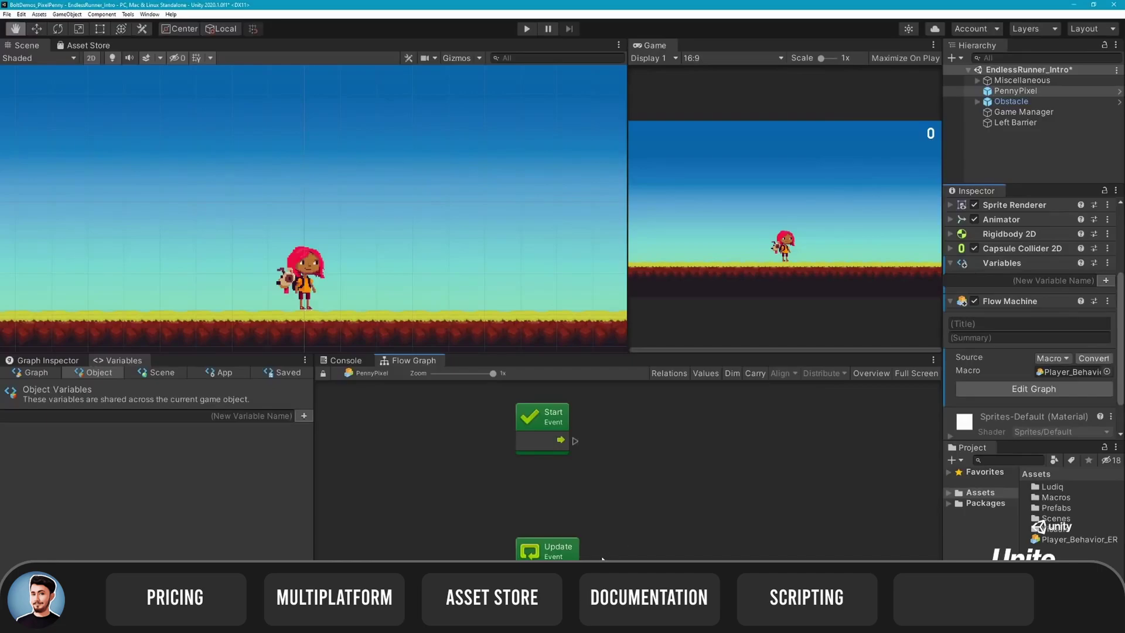
- Nudge the Update Event node in PennyPixel's Flow Graph
{"action": "left_click_drag", "start_coordinate": [559, 545], "coordinate": [554, 539]}
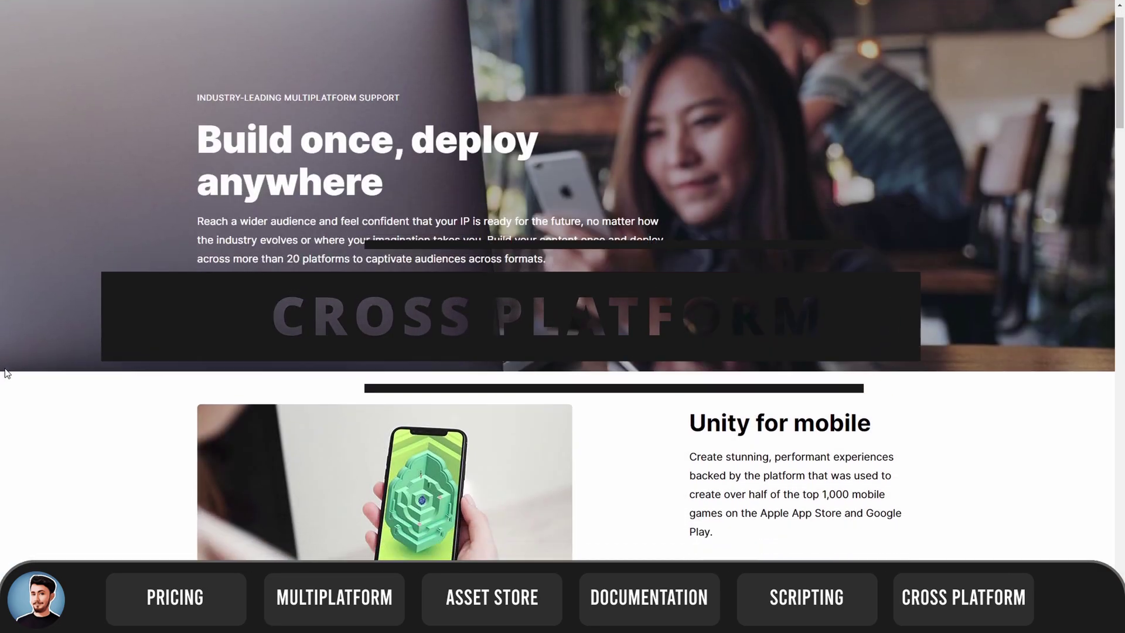
{"action": "scroll", "coordinate": [5, 373], "scroll_direction": "down", "scroll_amount": 3}
{"action": "scroll", "coordinate": [4, 373], "scroll_direction": "down", "scroll_amount": 1}
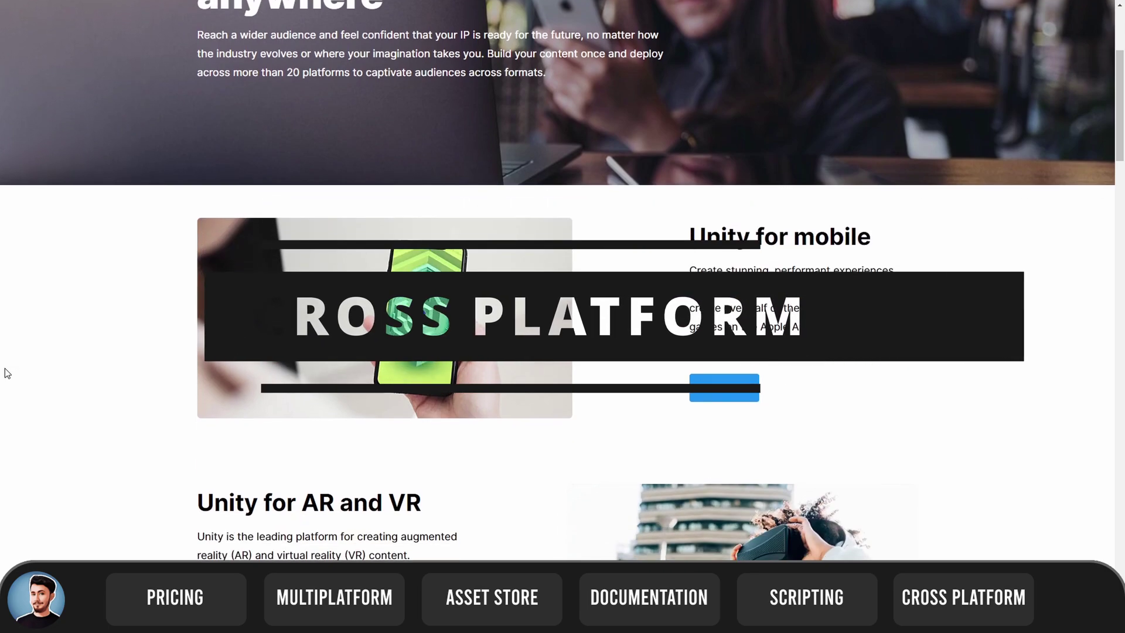
{"action": "scroll", "coordinate": [5, 373], "scroll_direction": "down", "scroll_amount": 1}
{"action": "scroll", "coordinate": [4, 372], "scroll_direction": "down", "scroll_amount": 1}
{"action": "scroll", "coordinate": [5, 372], "scroll_direction": "down", "scroll_amount": 1}
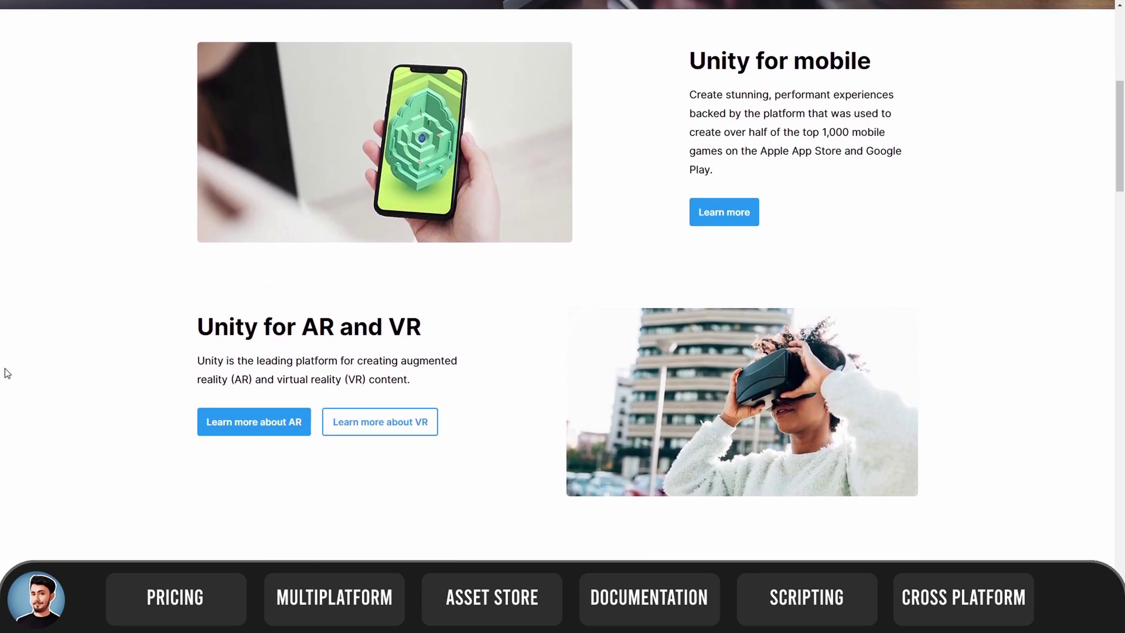
{"action": "scroll", "coordinate": [4, 374], "scroll_direction": "down", "scroll_amount": 1}
{"action": "scroll", "coordinate": [5, 374], "scroll_direction": "down", "scroll_amount": 1}
{"action": "scroll", "coordinate": [5, 373], "scroll_direction": "down", "scroll_amount": 1}
{"action": "scroll", "coordinate": [5, 373], "scroll_direction": "down", "scroll_amount": 1}
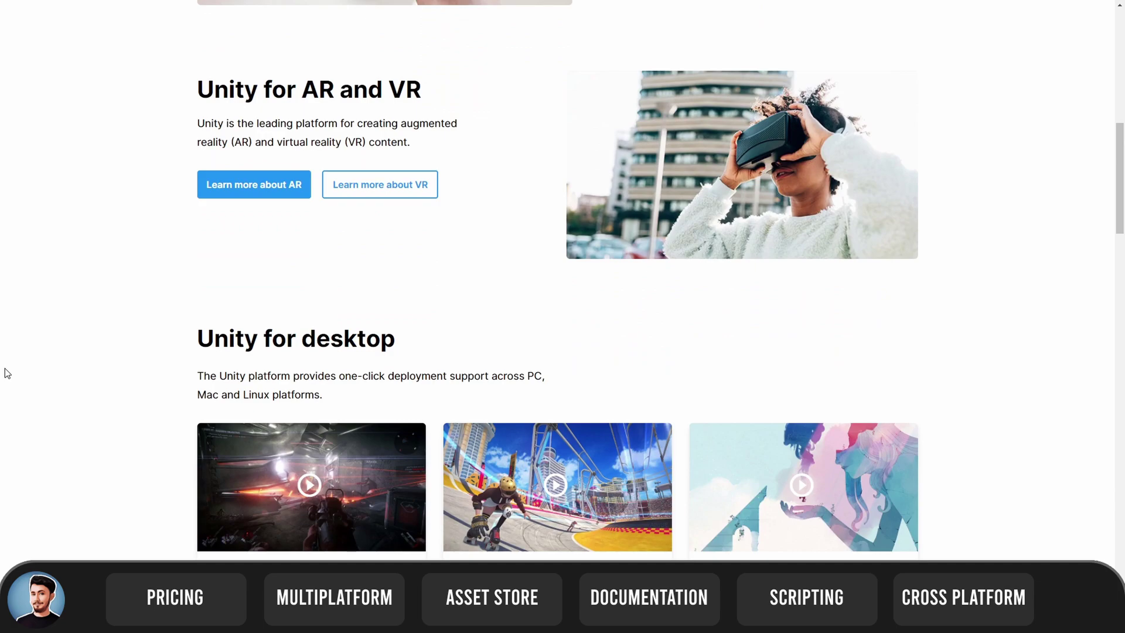
{"action": "scroll", "coordinate": [4, 373], "scroll_direction": "down", "scroll_amount": 1}
{"action": "scroll", "coordinate": [4, 372], "scroll_direction": "down", "scroll_amount": 1}
{"action": "scroll", "coordinate": [4, 373], "scroll_direction": "down", "scroll_amount": 1}
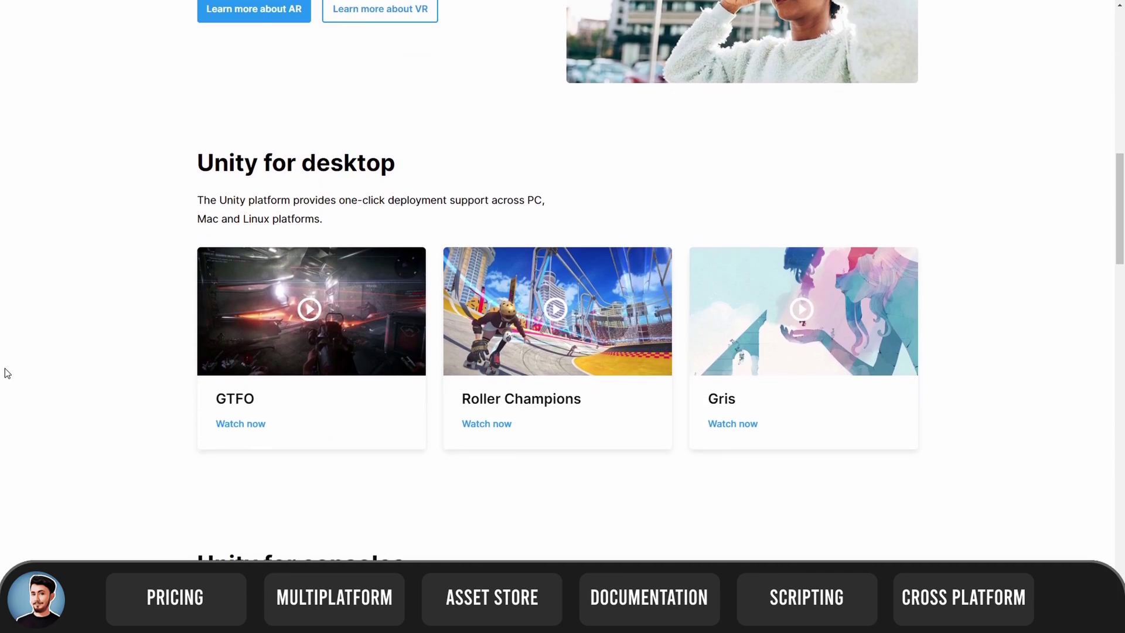
{"action": "scroll", "coordinate": [82, 306], "scroll_direction": "down", "scroll_amount": 4}
{"action": "scroll", "coordinate": [82, 308], "scroll_direction": "down", "scroll_amount": 1}
{"action": "scroll", "coordinate": [83, 307], "scroll_direction": "down", "scroll_amount": 1}
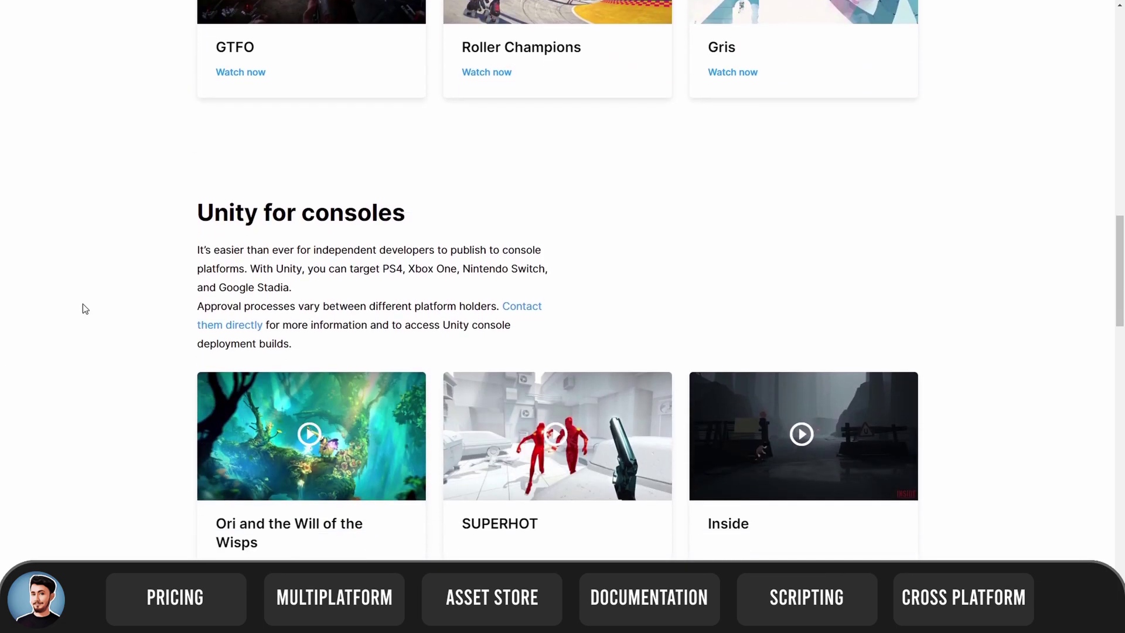
{"action": "scroll", "coordinate": [83, 308], "scroll_direction": "down", "scroll_amount": 1}
{"action": "scroll", "coordinate": [83, 308], "scroll_direction": "down", "scroll_amount": 1}
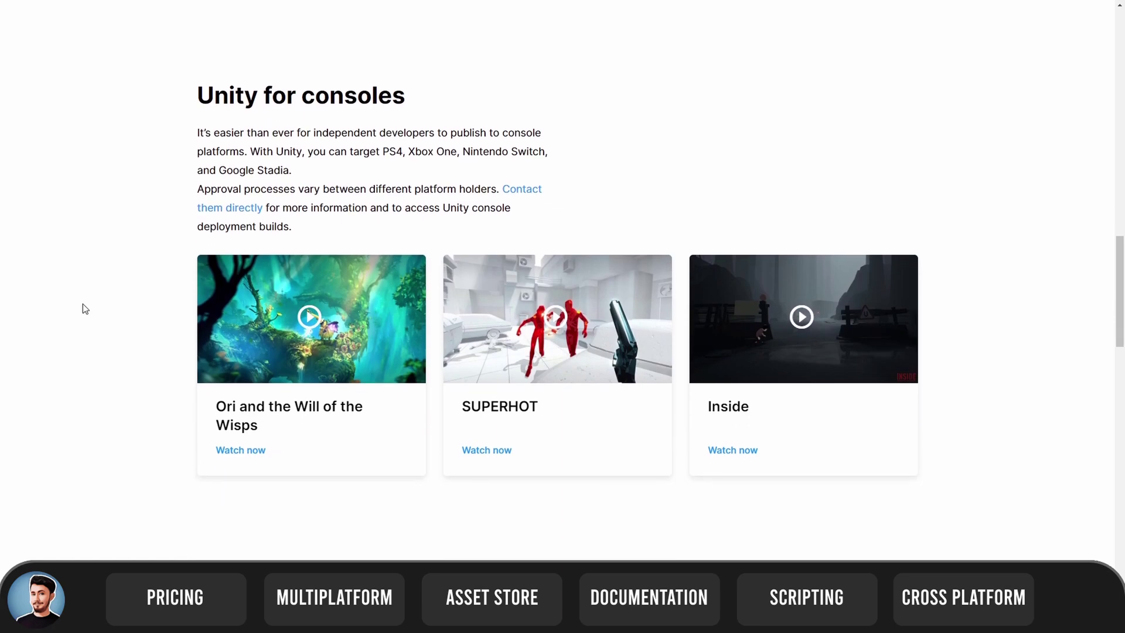
{"action": "scroll", "coordinate": [83, 307], "scroll_direction": "down", "scroll_amount": 1}
{"action": "scroll", "coordinate": [83, 305], "scroll_direction": "down", "scroll_amount": 1}
{"action": "scroll", "coordinate": [83, 305], "scroll_direction": "down", "scroll_amount": 2}
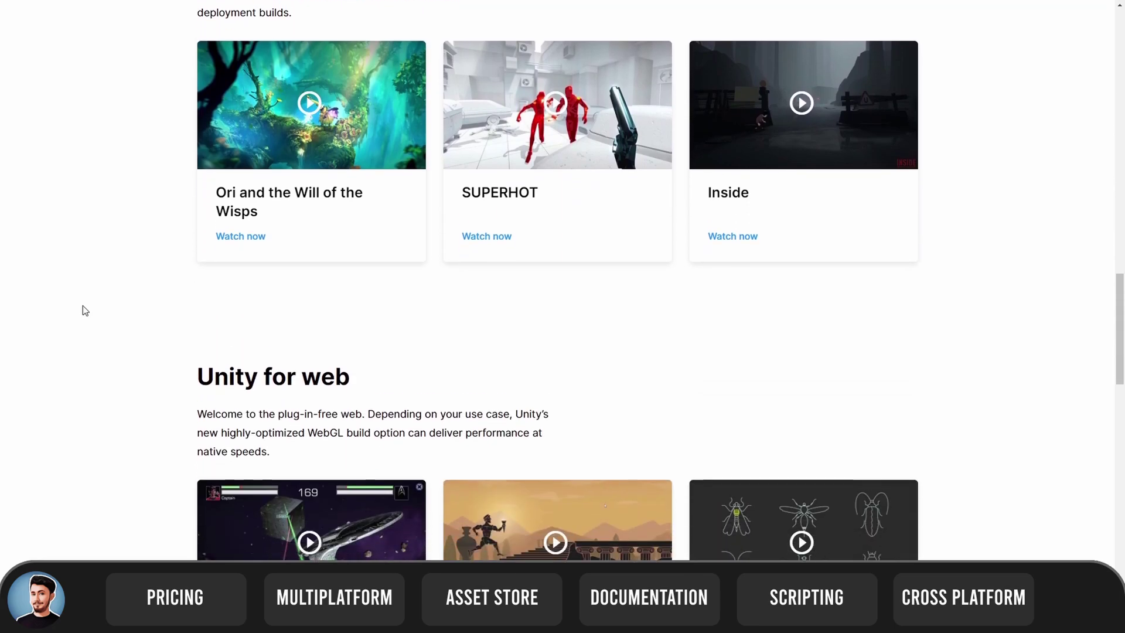
{"action": "scroll", "coordinate": [82, 306], "scroll_direction": "down", "scroll_amount": 1}
{"action": "scroll", "coordinate": [84, 311], "scroll_direction": "down", "scroll_amount": 2}
{"action": "scroll", "coordinate": [83, 310], "scroll_direction": "down", "scroll_amount": 1}
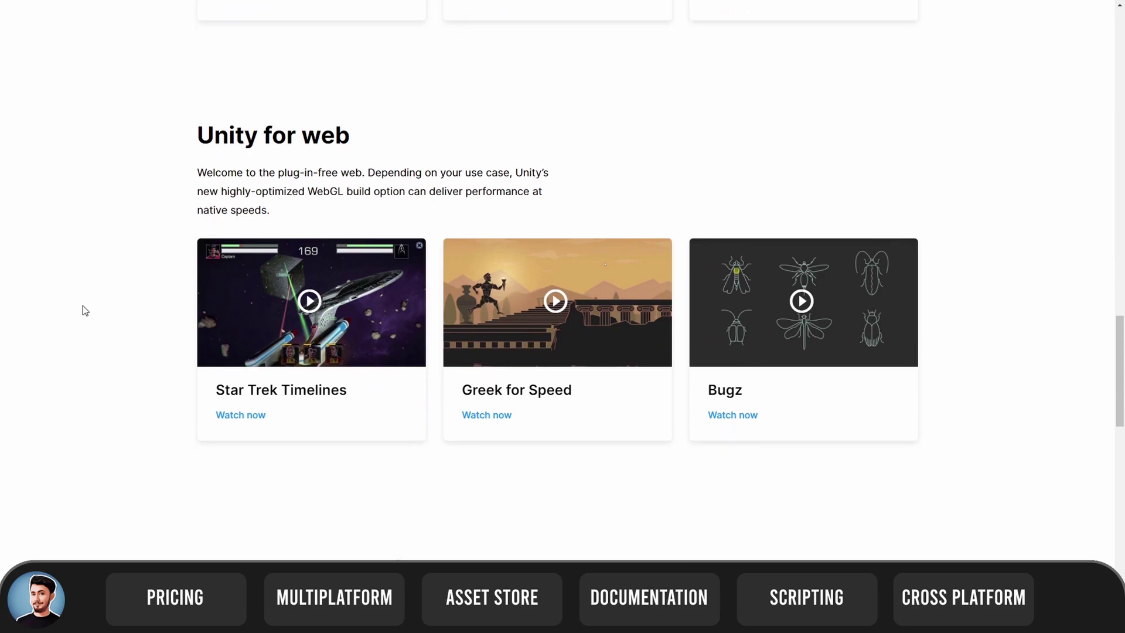
{"action": "scroll", "coordinate": [83, 310], "scroll_direction": "down", "scroll_amount": 1}
{"action": "scroll", "coordinate": [83, 309], "scroll_direction": "down", "scroll_amount": 1}
{"action": "scroll", "coordinate": [83, 309], "scroll_direction": "down", "scroll_amount": 1}
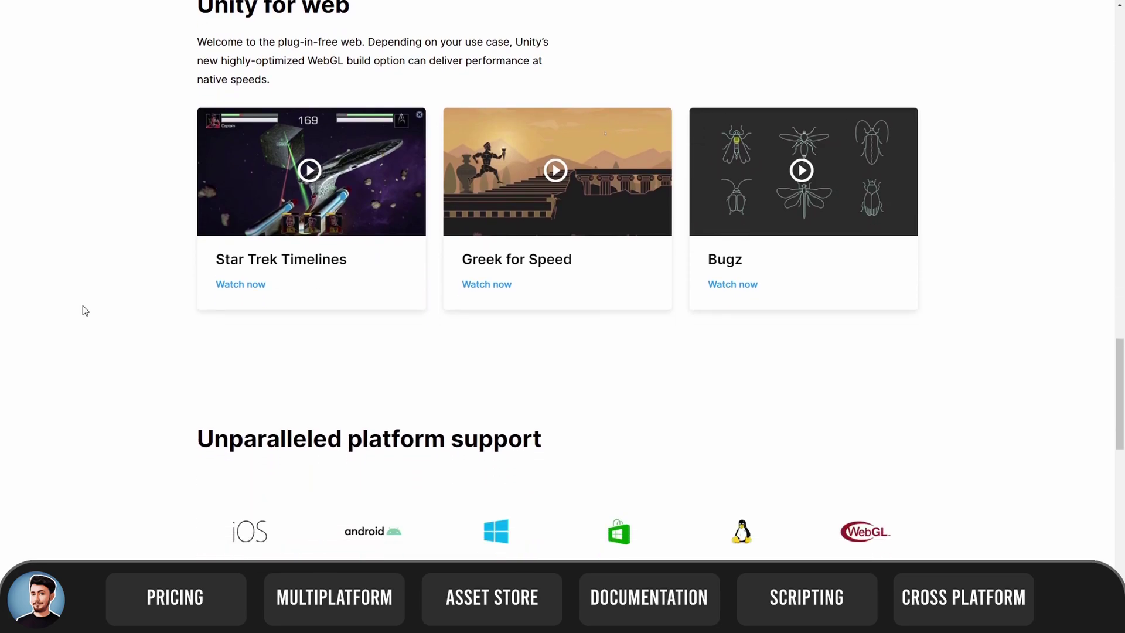
{"action": "scroll", "coordinate": [0, 258], "scroll_direction": "down", "scroll_amount": 1}
{"action": "scroll", "coordinate": [0, 257], "scroll_direction": "down", "scroll_amount": 1}
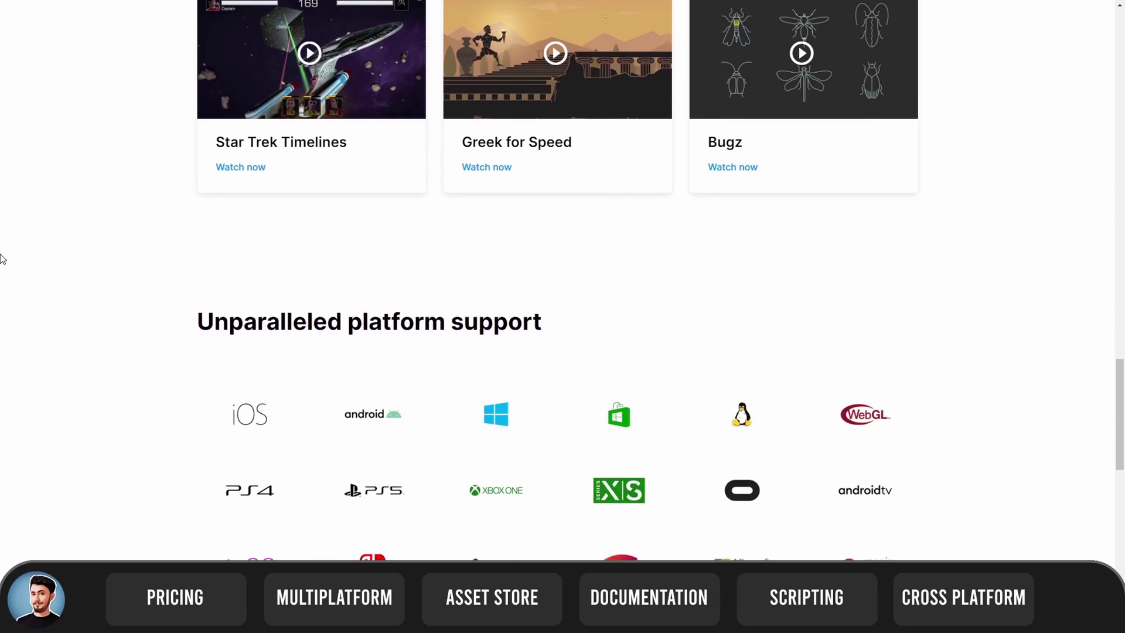
{"action": "scroll", "coordinate": [0, 258], "scroll_direction": "down", "scroll_amount": 1}
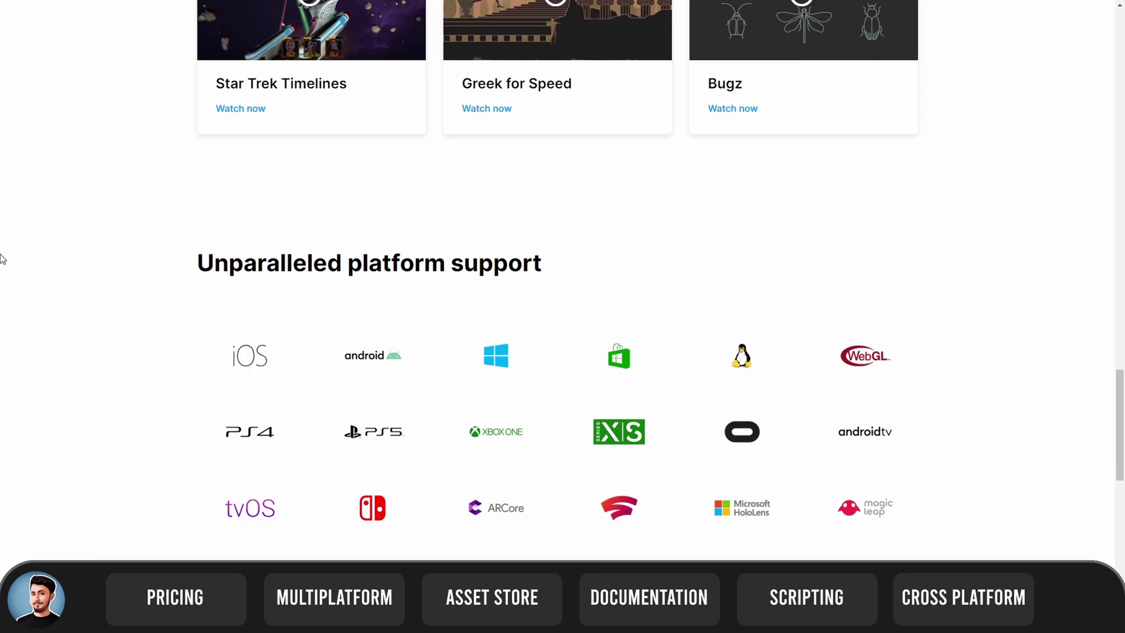